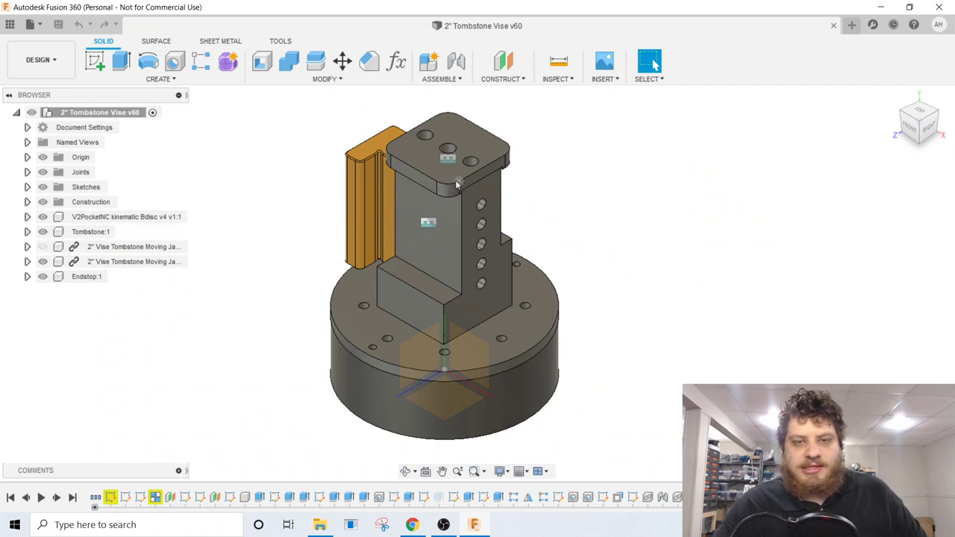
- Examine the tombstone's top plate and its three holes from several angles
{"action": "middle_click_drag", "start_coordinate": [495, 165], "coordinate": [515, 190]}
{"action": "middle_click_drag", "start_coordinate": [444, 227], "coordinate": [448, 177], "text": "shift"}
{"action": "scroll", "coordinate": [449, 178], "scroll_direction": "up", "scroll_amount": 4}
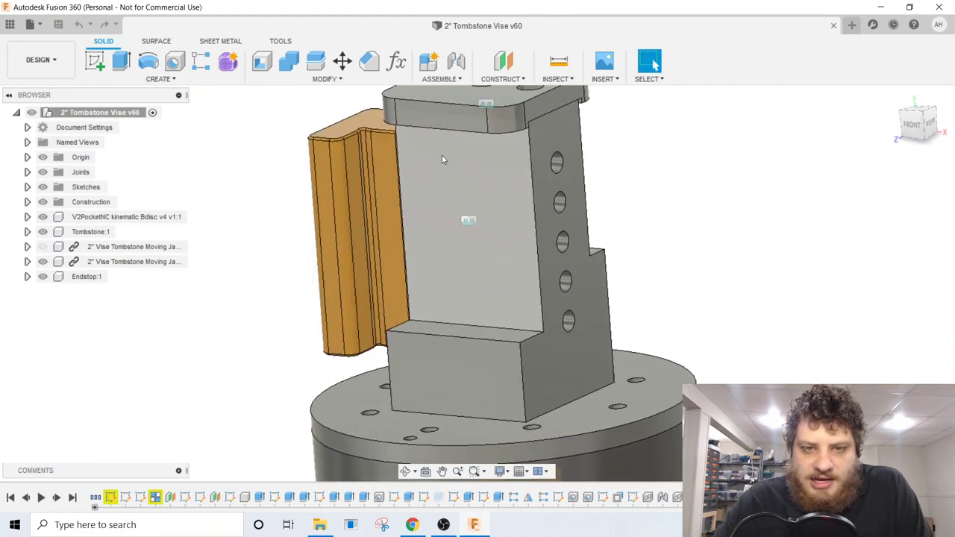
{"action": "middle_click_drag", "start_coordinate": [385, 234], "coordinate": [458, 177], "text": "shift"}
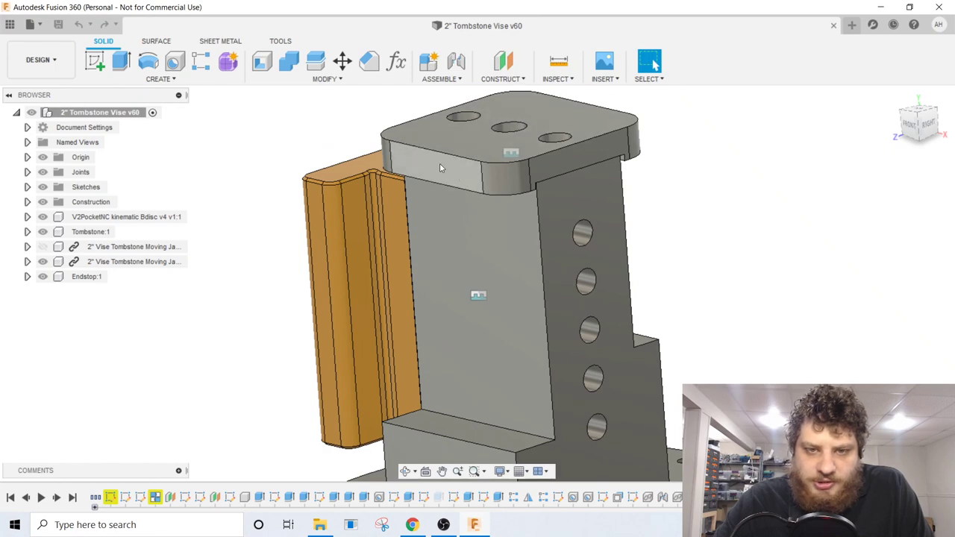
{"action": "middle_click_drag", "start_coordinate": [439, 162], "coordinate": [494, 243], "text": "shift"}
{"action": "left_click", "coordinate": [386, 176]}
{"action": "left_click", "coordinate": [511, 194]}
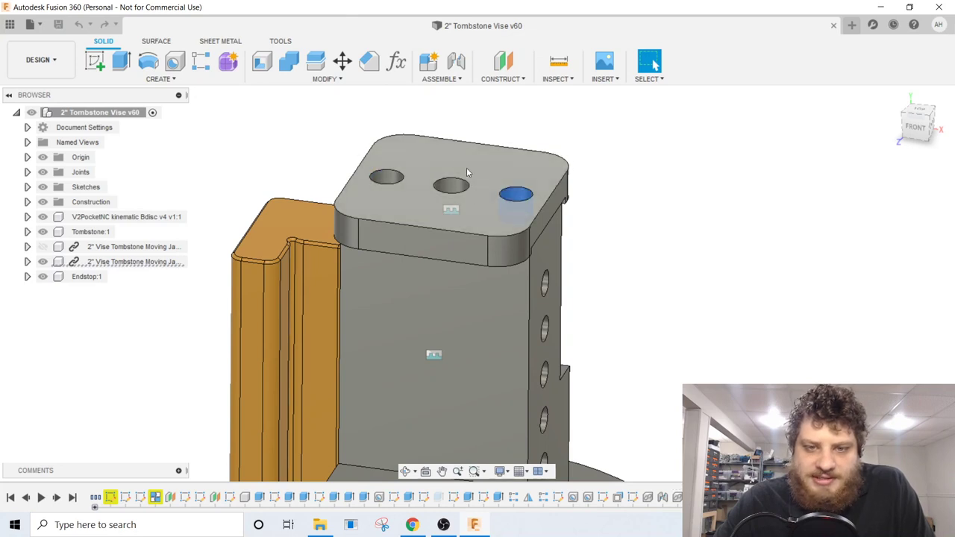
{"action": "middle_click_drag", "start_coordinate": [462, 171], "coordinate": [407, 259], "text": "shift"}
{"action": "left_click", "coordinate": [453, 185]}
{"action": "scroll", "coordinate": [453, 185], "scroll_direction": "up", "scroll_amount": 3}
{"action": "left_click", "coordinate": [443, 197]}
{"action": "scroll", "coordinate": [495, 236], "scroll_direction": "down", "scroll_amount": 3}
- Inspect the tombstone's front face, the ledge below it and the end stop's inner face
{"action": "middle_click_drag", "start_coordinate": [649, 332], "coordinate": [463, 254], "text": "shift"}
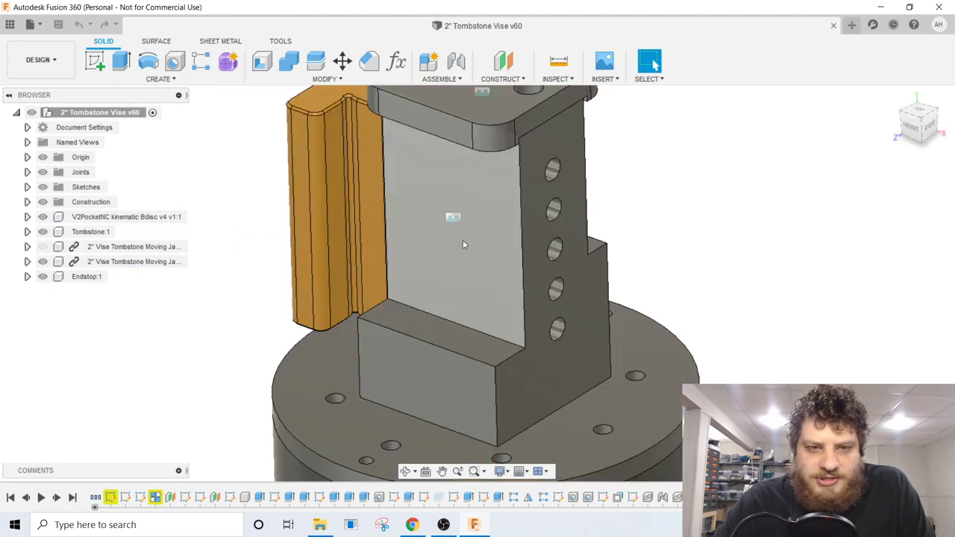
{"action": "middle_click_drag", "start_coordinate": [536, 221], "coordinate": [388, 187], "text": "shift"}
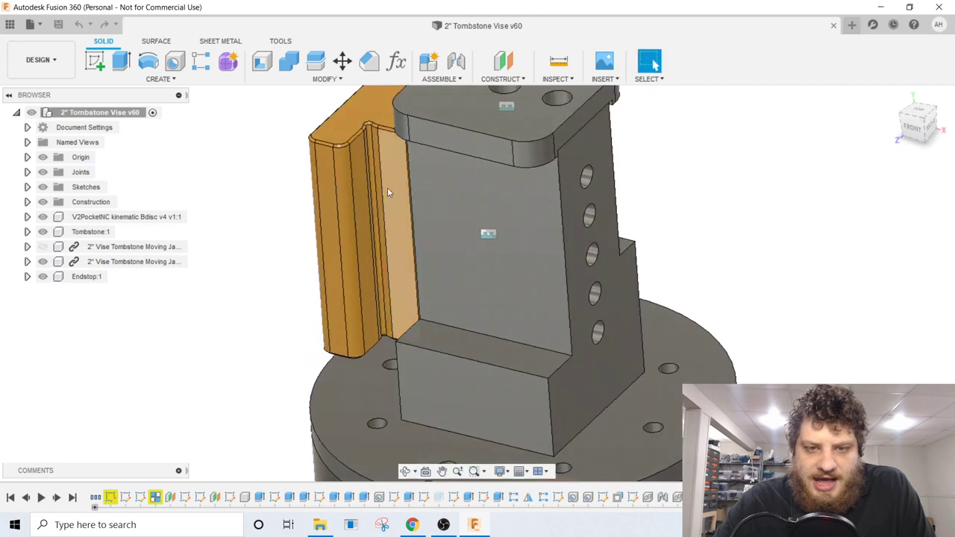
{"action": "left_click", "coordinate": [463, 170]}
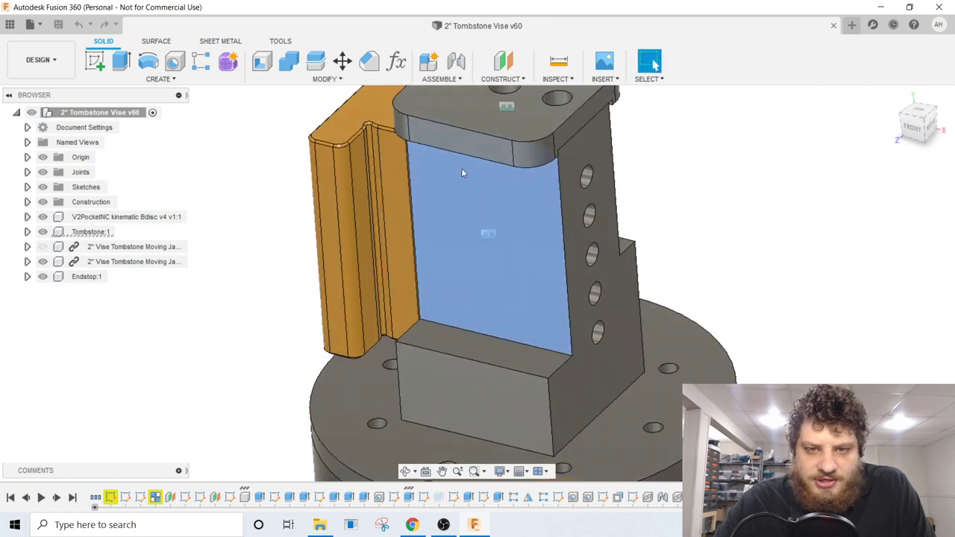
{"action": "left_click", "coordinate": [424, 334], "text": "ctrl"}
{"action": "middle_click_drag", "start_coordinate": [423, 334], "coordinate": [382, 276], "text": "shift"}
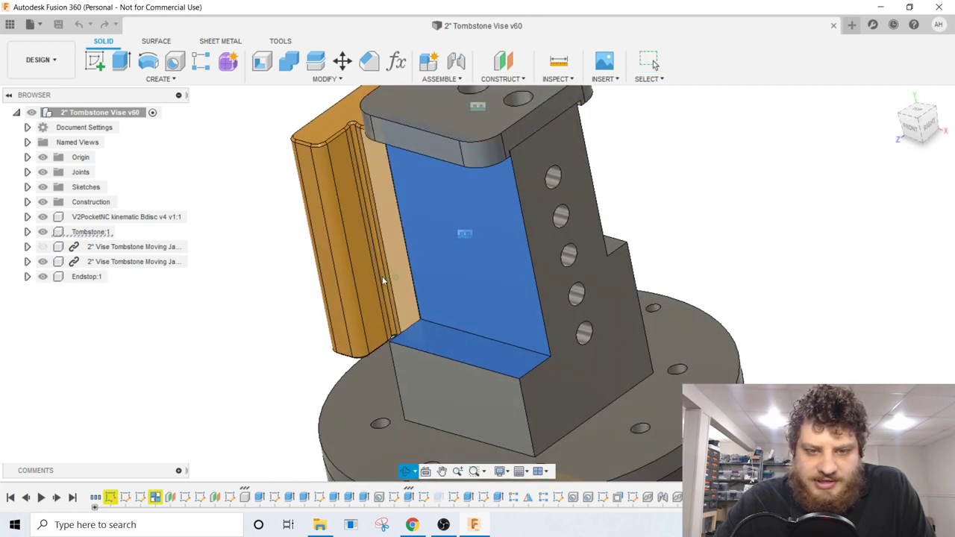
{"action": "left_click", "coordinate": [359, 239], "text": "ctrl"}
{"action": "key", "text": "Escape"}
{"action": "middle_click_drag", "start_coordinate": [532, 218], "coordinate": [563, 156], "text": "shift"}
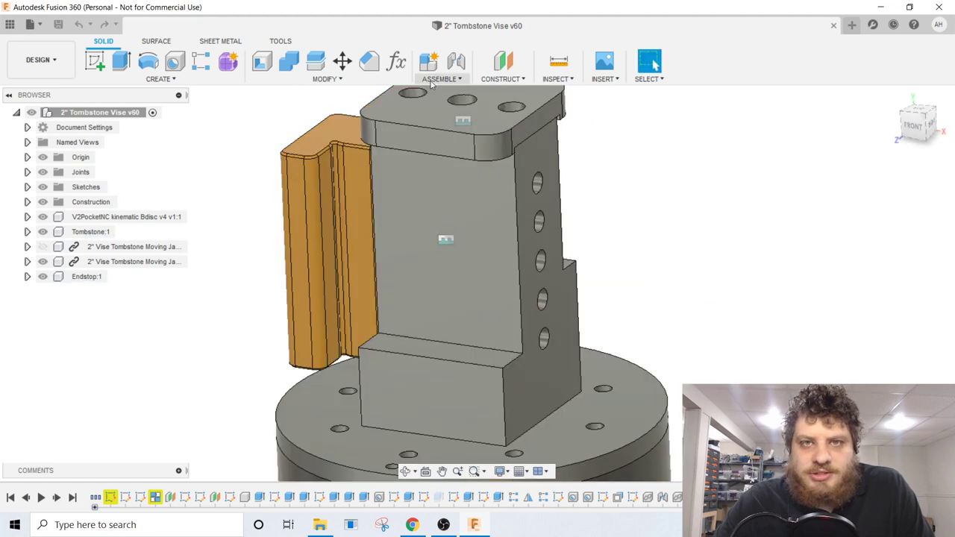
- Create and activate an internal standard component named 2in Stock in the top-level assembly
{"action": "left_click", "coordinate": [451, 79]}
{"action": "left_click", "coordinate": [455, 93]}
{"action": "double_click", "coordinate": [815, 237]}
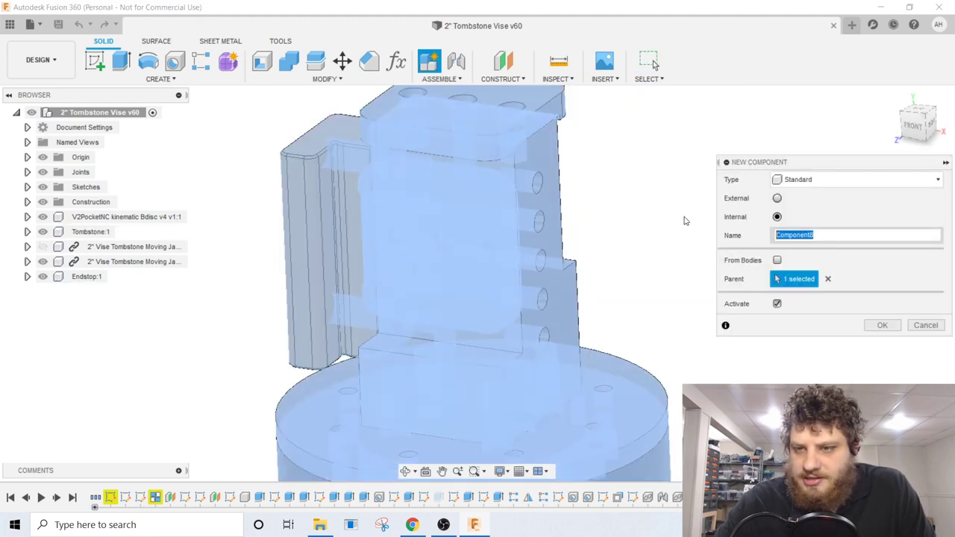
{"action": "type", "text": "Sl"}
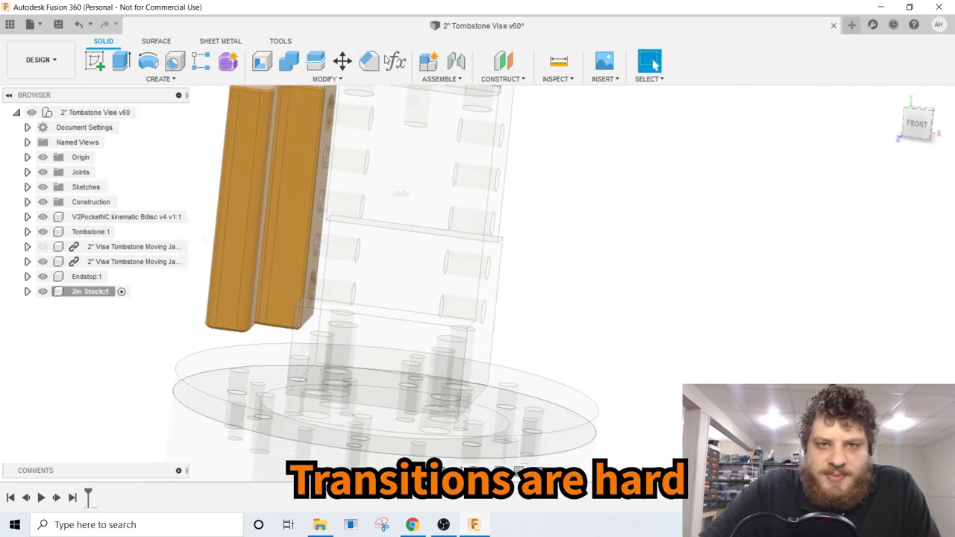
- Add a user parameter named StockWidth in inches with the expression 2
{"action": "left_click", "coordinate": [393, 61]}
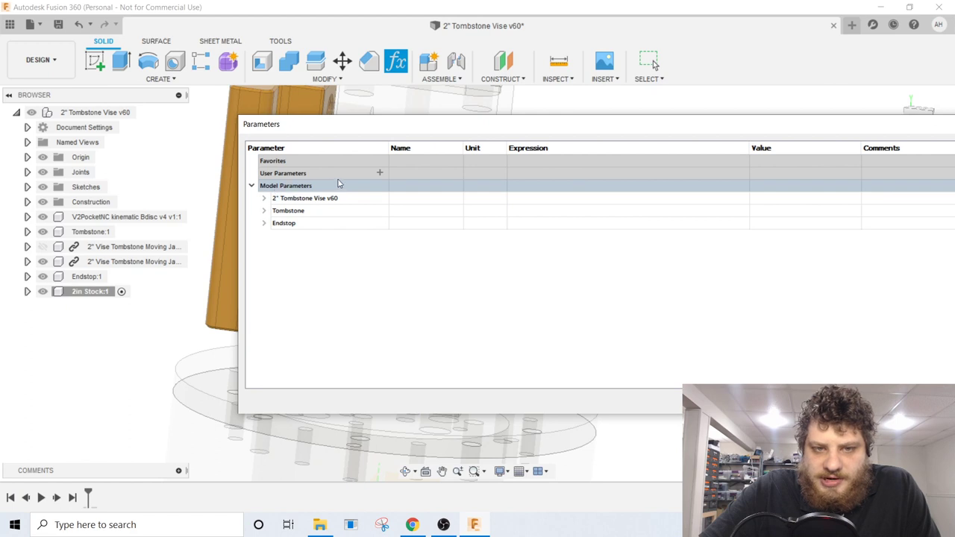
{"action": "left_click", "coordinate": [365, 176]}
{"action": "left_click", "coordinate": [380, 173]}
{"action": "type", "text": "s"}
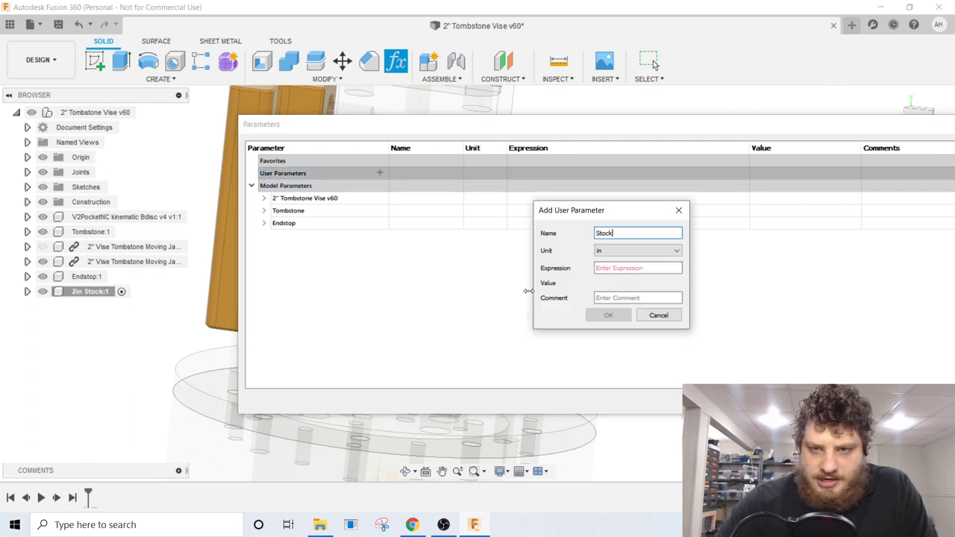
{"action": "key", "text": "Tab"}
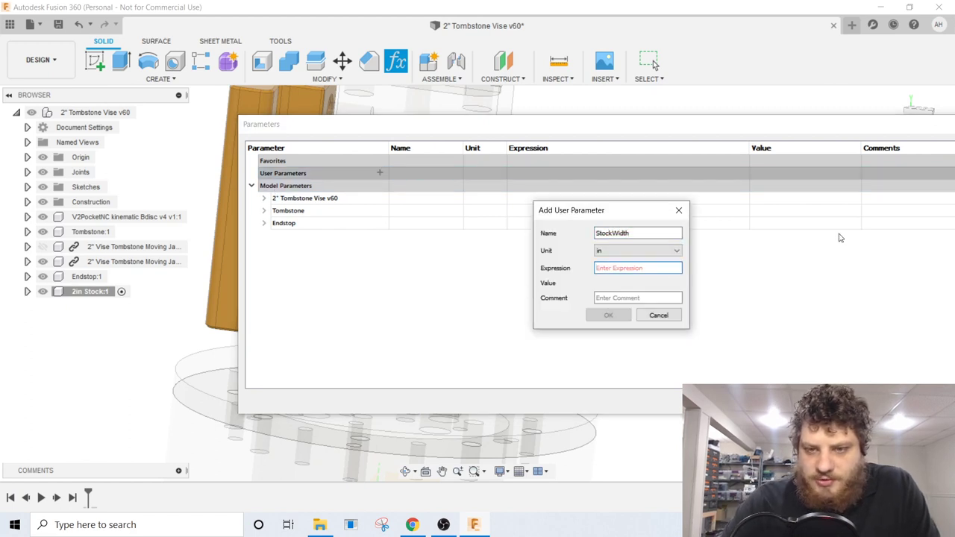
{"action": "type", "text": "2"}
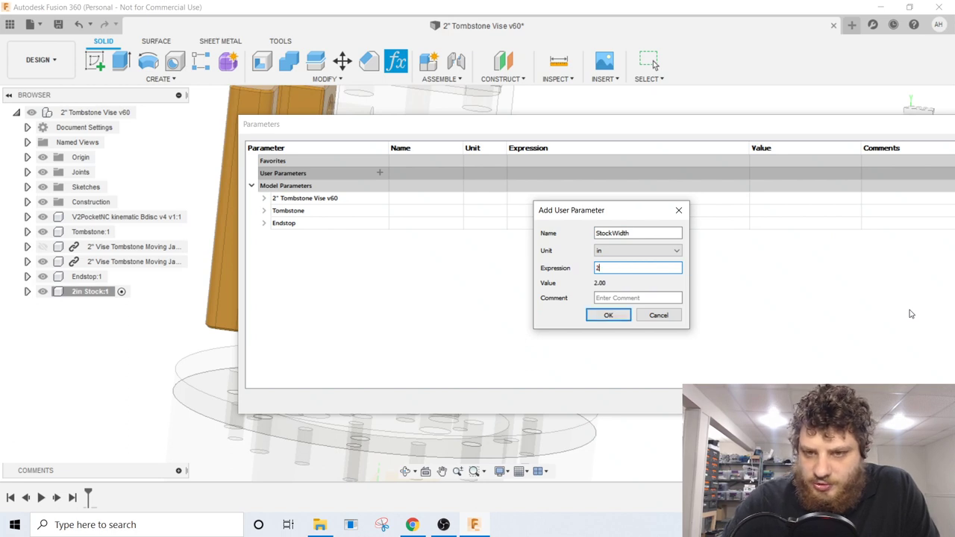
{"action": "left_click", "coordinate": [608, 315]}
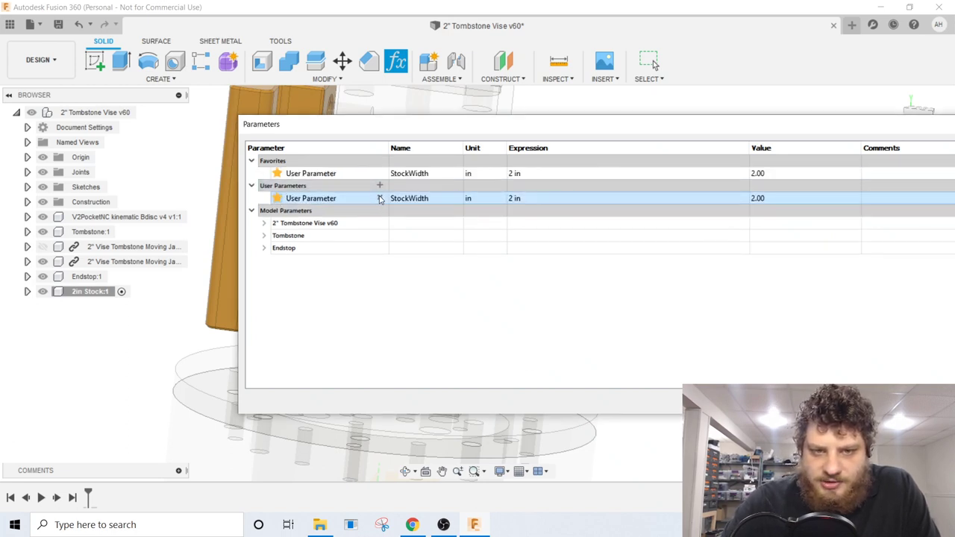
- Add a user parameter named StockDepth in inches with the expression .5
{"action": "left_click", "coordinate": [379, 185]}
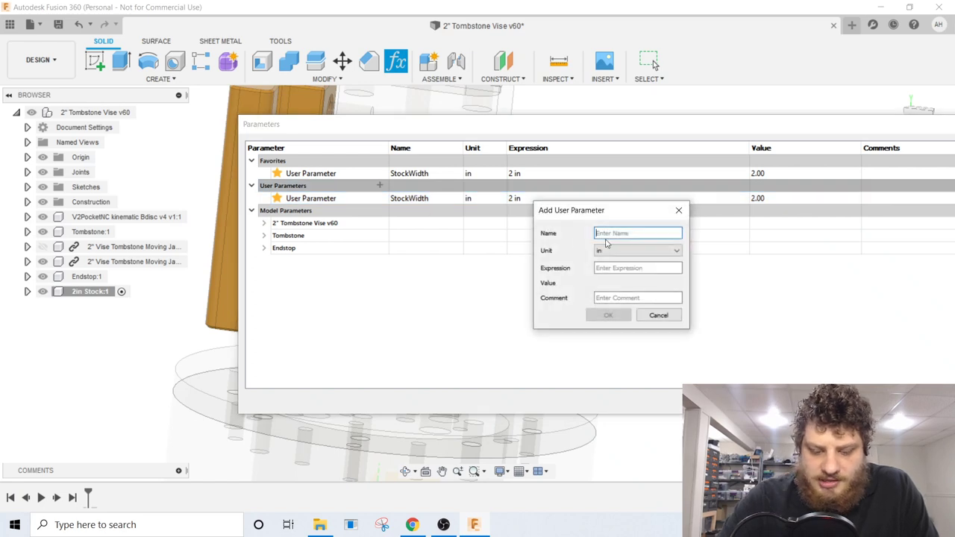
{"action": "type", "text": "StockDepth"}
{"action": "key", "text": "Tab"}
{"action": "type", "text": ".5"}
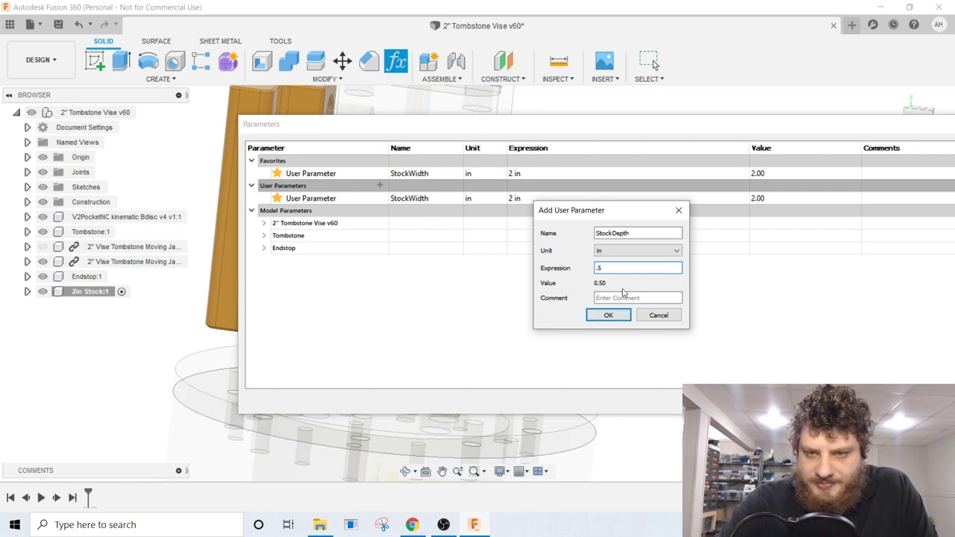
{"action": "left_click", "coordinate": [608, 315]}
- Add a user parameter named StockHeight in inches with the expression 2 and close the parameter list
{"action": "left_click", "coordinate": [379, 185]}
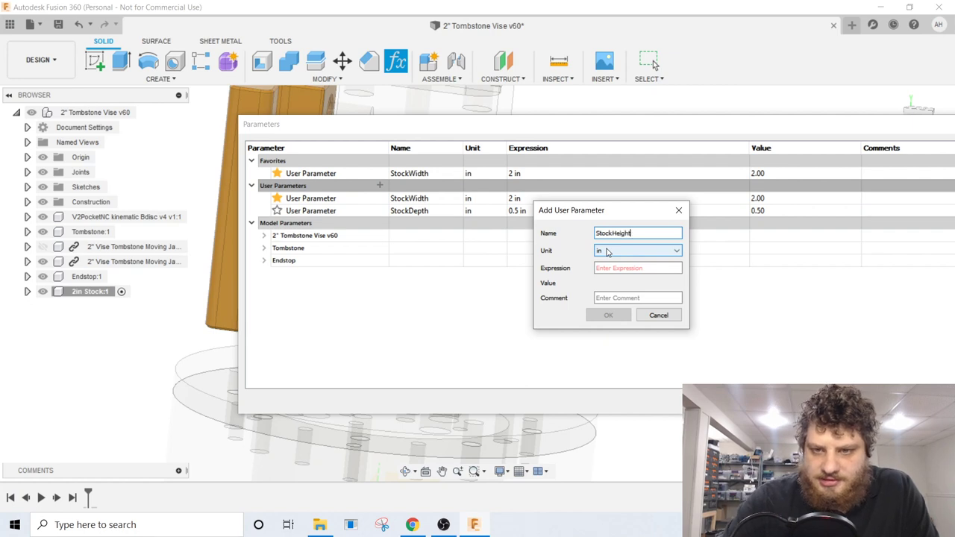
{"action": "key", "text": "Tab"}
{"action": "type", "text": "2"}
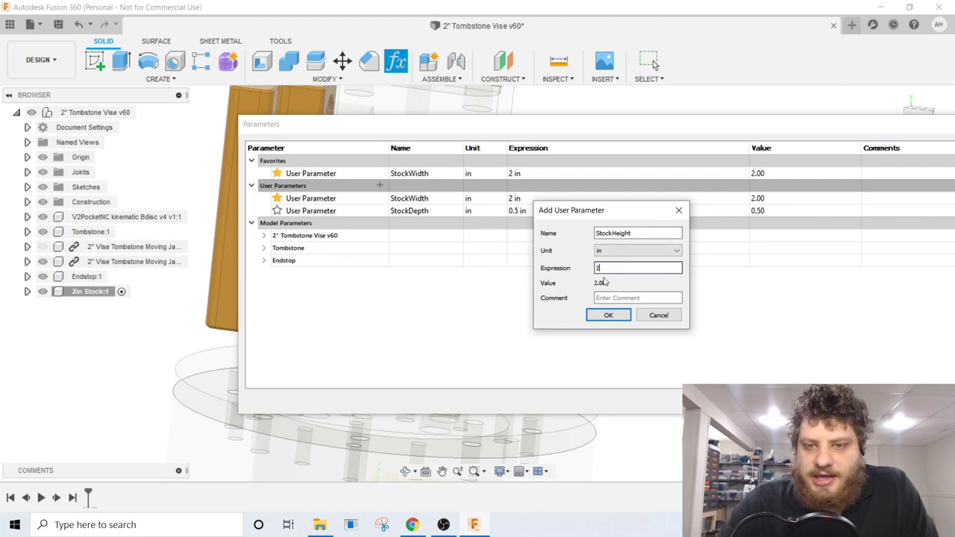
{"action": "left_click", "coordinate": [608, 315]}
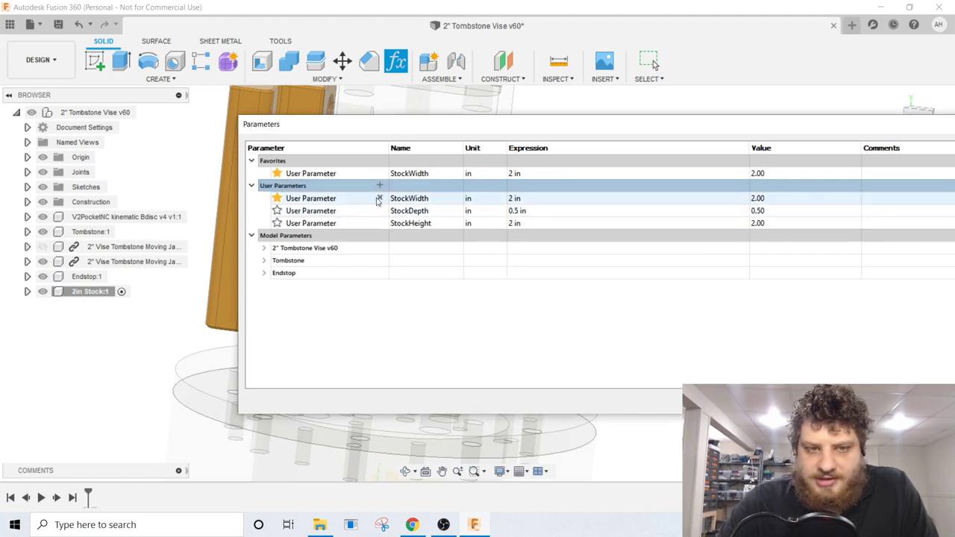
{"action": "left_click", "coordinate": [806, 371]}
- Start a sketch on the front origin plane and draw a center rectangle centred on the origin
{"action": "middle_click_drag", "start_coordinate": [372, 155], "coordinate": [391, 217]}
{"action": "scroll", "coordinate": [391, 216], "scroll_direction": "down", "scroll_amount": 1}
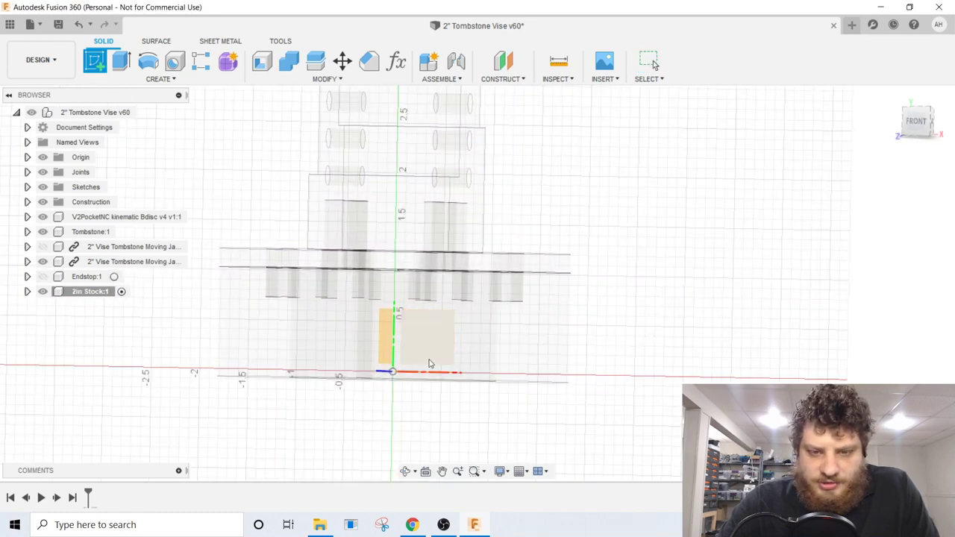
{"action": "middle_click_drag", "start_coordinate": [430, 363], "coordinate": [443, 333], "text": "shift"}
{"action": "middle_click_drag", "start_coordinate": [429, 367], "coordinate": [421, 403], "text": "shift"}
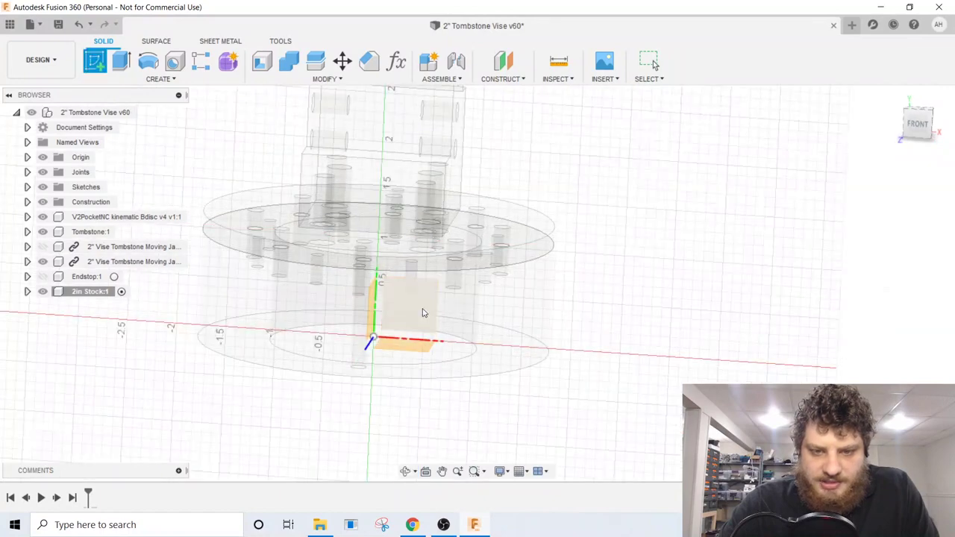
{"action": "left_click", "coordinate": [159, 78]}
{"action": "mouse_move", "coordinate": [173, 108]}
{"action": "left_click", "coordinate": [232, 120]}
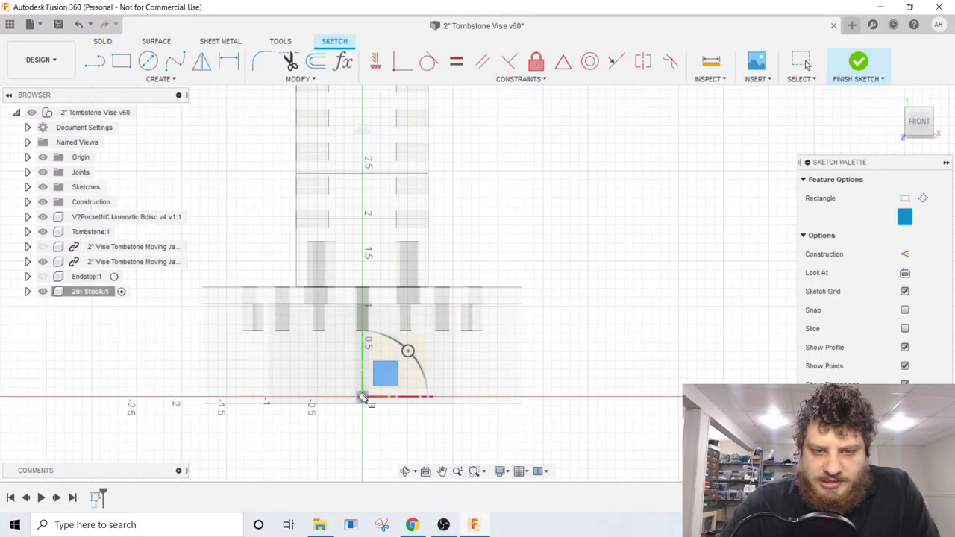
{"action": "left_click", "coordinate": [362, 396]}
{"action": "middle_click_drag", "start_coordinate": [589, 322], "coordinate": [587, 261]}
{"action": "scroll", "coordinate": [588, 261], "scroll_direction": "down", "scroll_amount": 1}
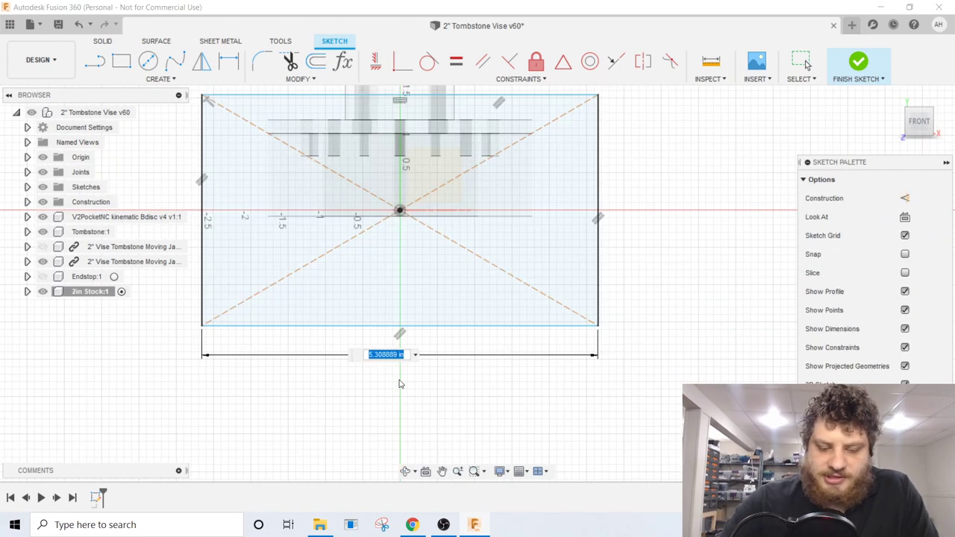
- Dimension the rectangle's width with StockWidth and its height with StockHeight
{"action": "type", "text": "StockWidth"}
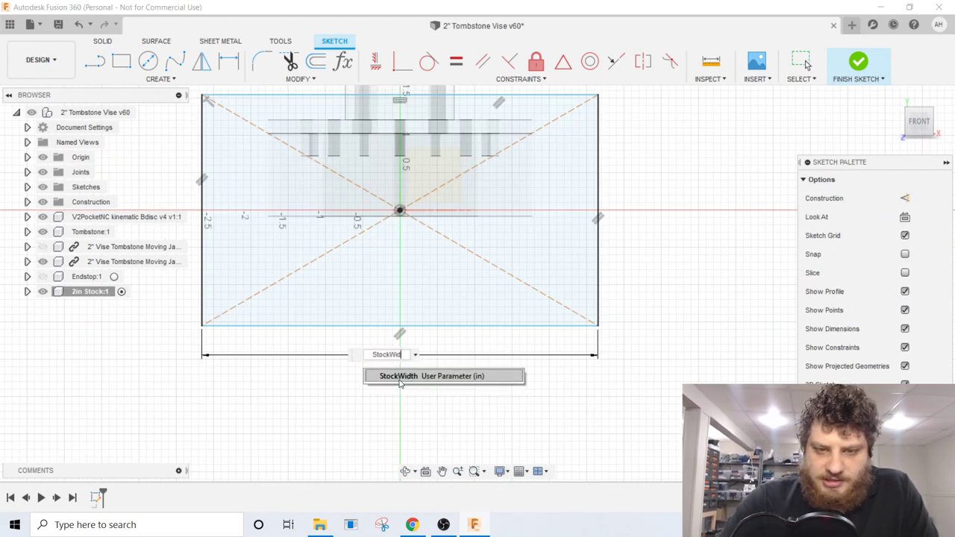
{"action": "key", "text": "Return"}
{"action": "key", "text": "Return"}
{"action": "type", "text": "Sto"}
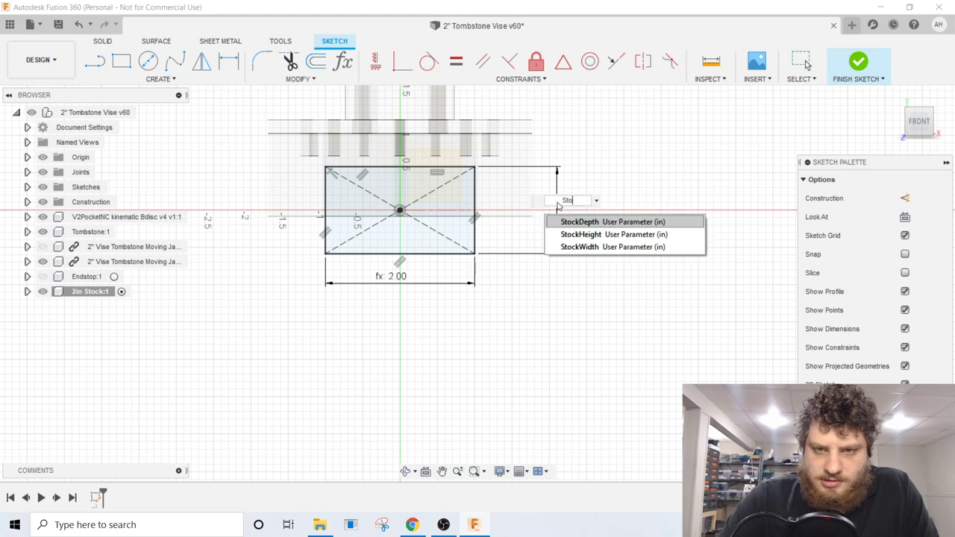
{"action": "type", "text": "ck"}
{"action": "key", "text": "Down"}
{"action": "key", "text": "Return"}
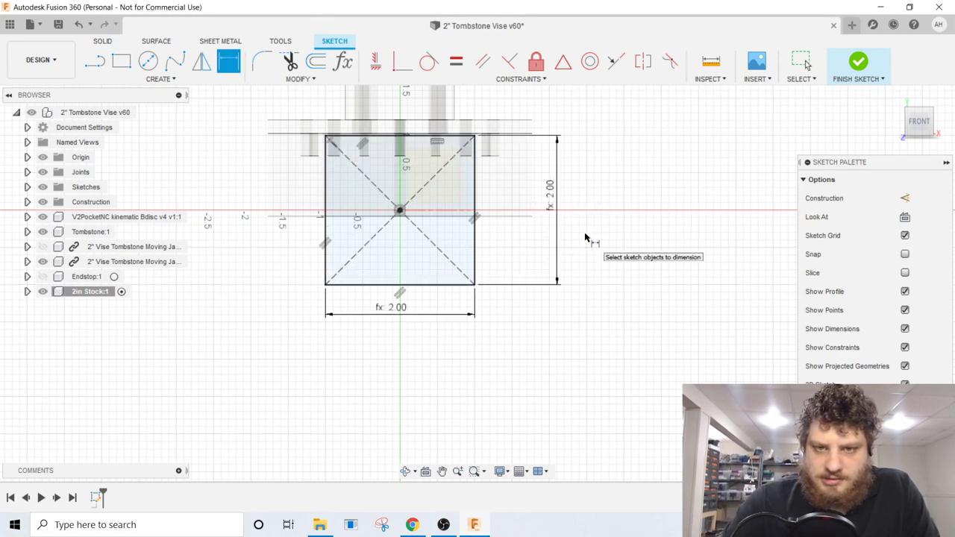
{"action": "key", "text": "Return"}
- Extrude the square profile to one side as a new body for the stock
{"action": "key", "text": "e"}
{"action": "left_click", "coordinate": [457, 265]}
{"action": "left_click_drag", "start_coordinate": [396, 214], "coordinate": [381, 219]}
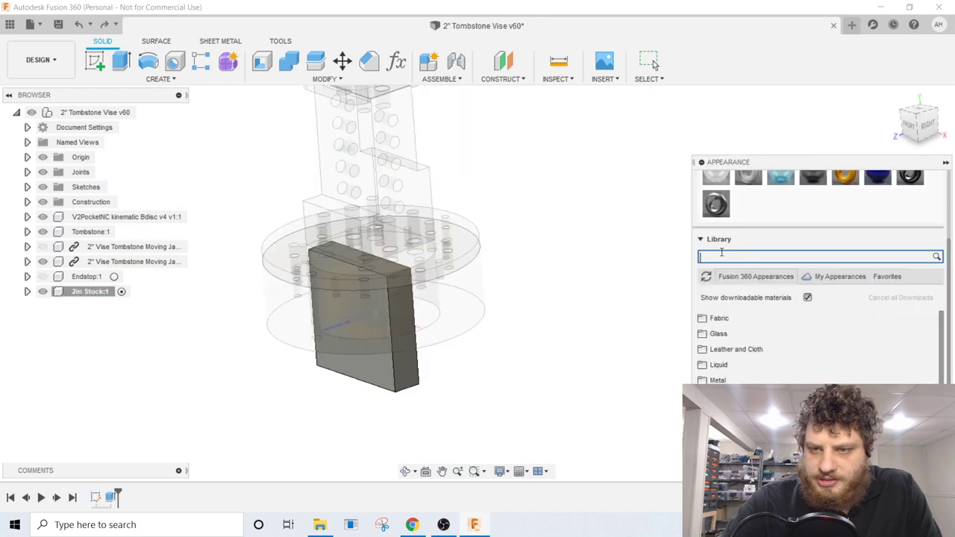
- Search the appearance library for brass and apply a brass appearance to the stock block
{"action": "type", "text": "brass"}
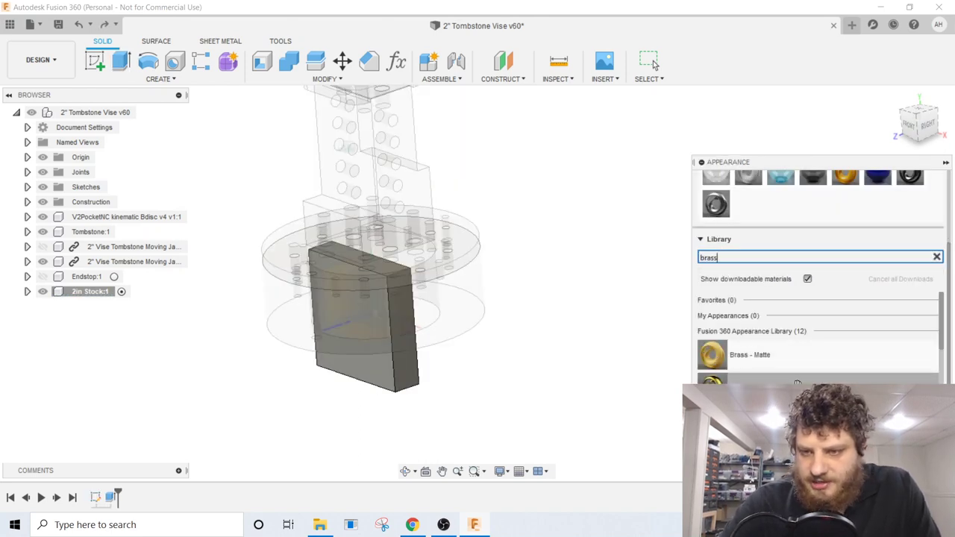
{"action": "left_click_drag", "start_coordinate": [791, 313], "coordinate": [394, 391]}
{"action": "key", "text": "Escape"}
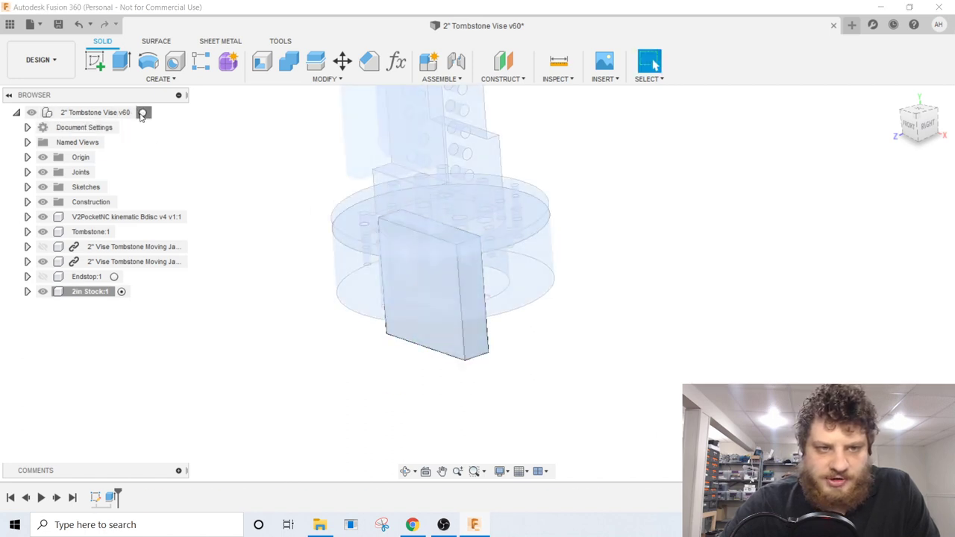
- Activate the top-level assembly and joint the centre of the stock's bottom face to the tombstone's ledge
{"action": "left_click", "coordinate": [152, 112]}
{"action": "middle_click_drag", "start_coordinate": [467, 308], "coordinate": [607, 411], "text": "shift"}
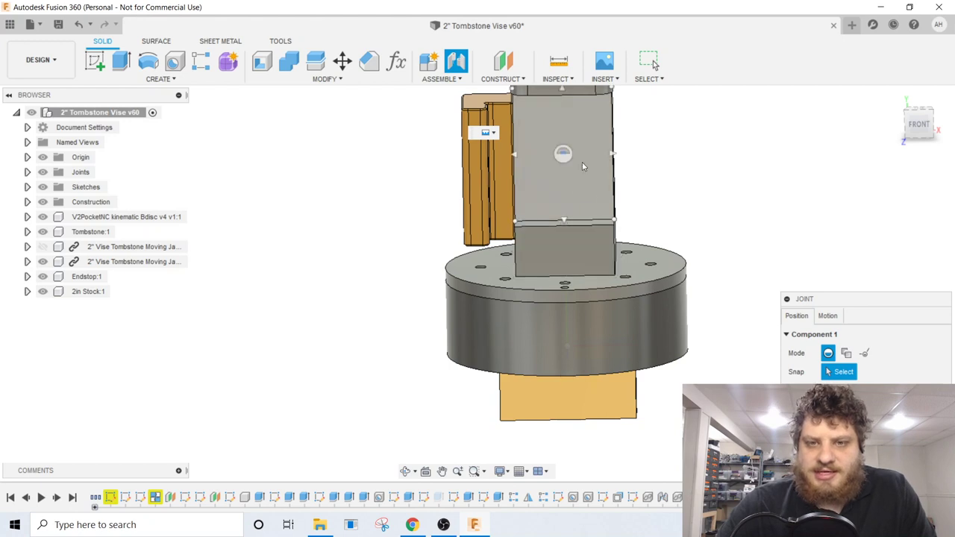
{"action": "middle_click_drag", "start_coordinate": [477, 230], "coordinate": [560, 338], "text": "shift"}
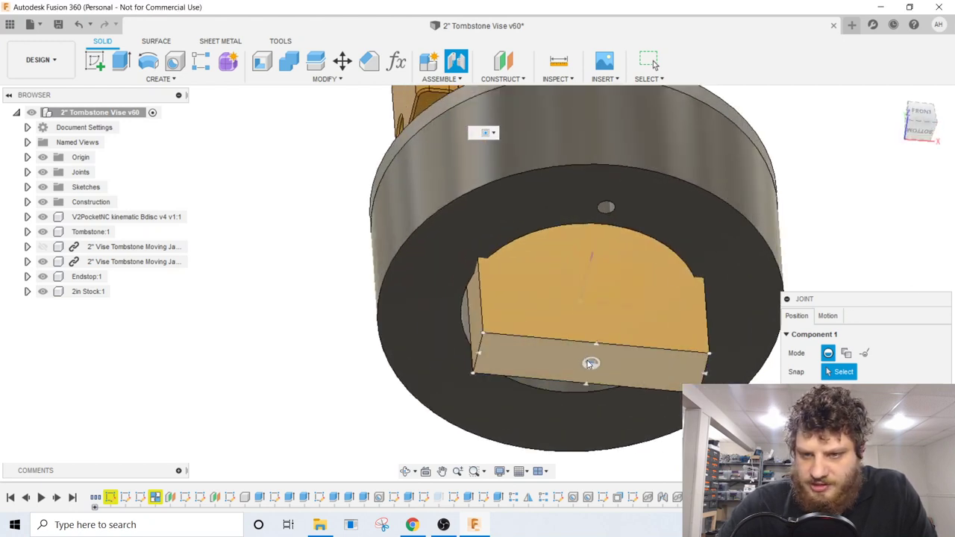
{"action": "left_click", "coordinate": [587, 364]}
{"action": "scroll", "coordinate": [585, 259], "scroll_direction": "down", "scroll_amount": 4}
{"action": "middle_click_drag", "start_coordinate": [585, 254], "coordinate": [572, 294], "text": "shift"}
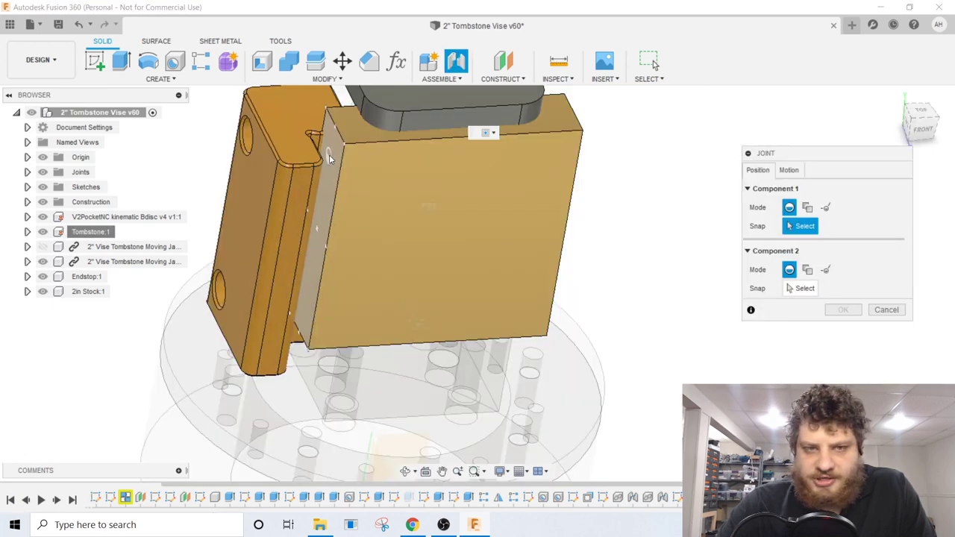
- Joint the side face of the 2in Stock block to the contact face of the end stop
{"action": "left_click", "coordinate": [329, 154]}
{"action": "middle_click_drag", "start_coordinate": [404, 213], "coordinate": [311, 171], "text": "shift"}
{"action": "scroll", "coordinate": [379, 205], "scroll_direction": "up", "scroll_amount": 2}
{"action": "scroll", "coordinate": [311, 170], "scroll_direction": "up", "scroll_amount": 5}
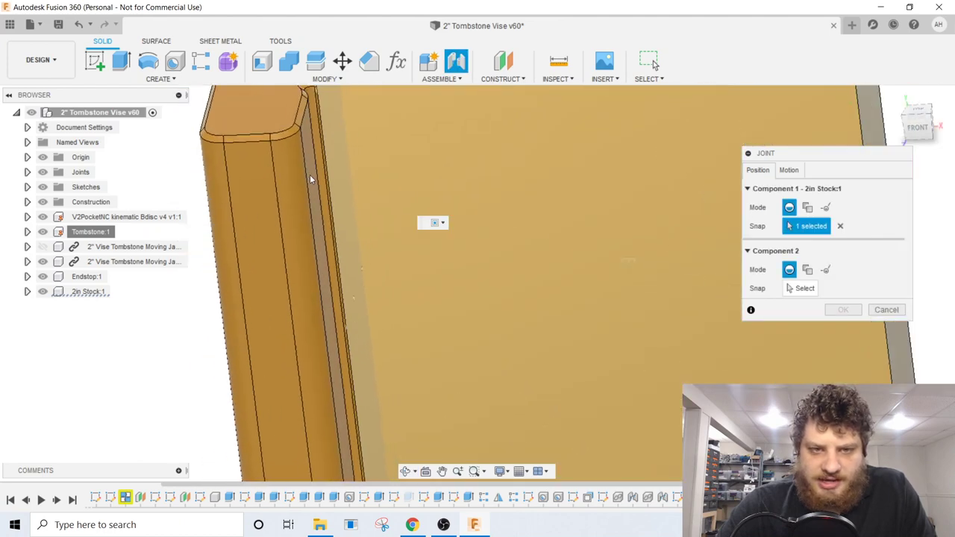
{"action": "scroll", "coordinate": [309, 179], "scroll_direction": "down", "scroll_amount": 3}
{"action": "left_click", "coordinate": [328, 187]}
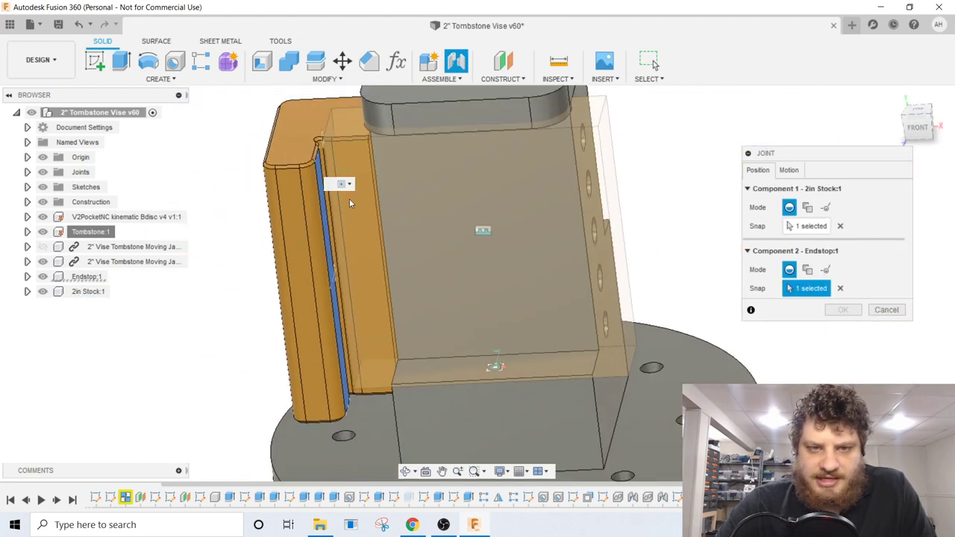
{"action": "middle_click_drag", "start_coordinate": [350, 203], "coordinate": [366, 240], "text": "shift"}
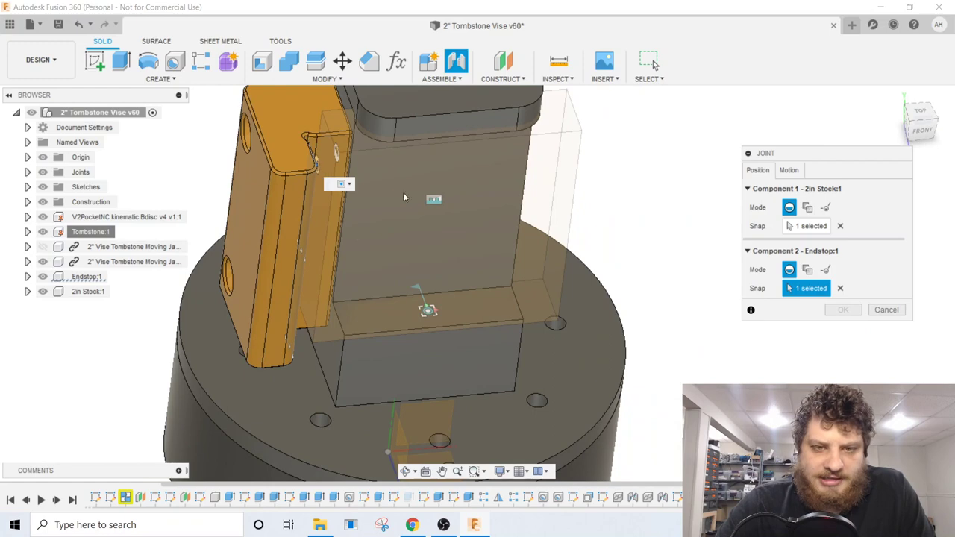
{"action": "scroll", "coordinate": [381, 172], "scroll_direction": "up", "scroll_amount": 2}
{"action": "left_click", "coordinate": [355, 161]}
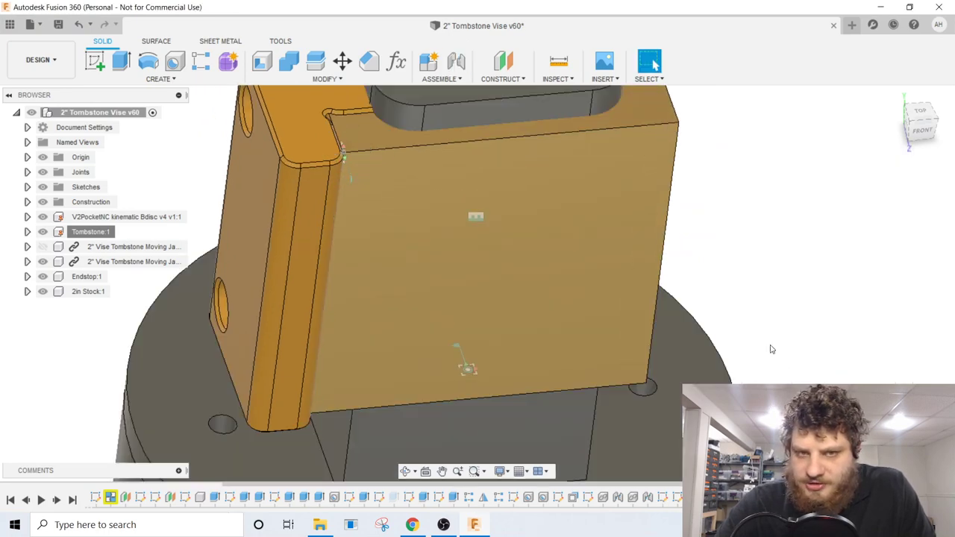
{"action": "scroll", "coordinate": [657, 304], "scroll_direction": "down", "scroll_amount": 2}
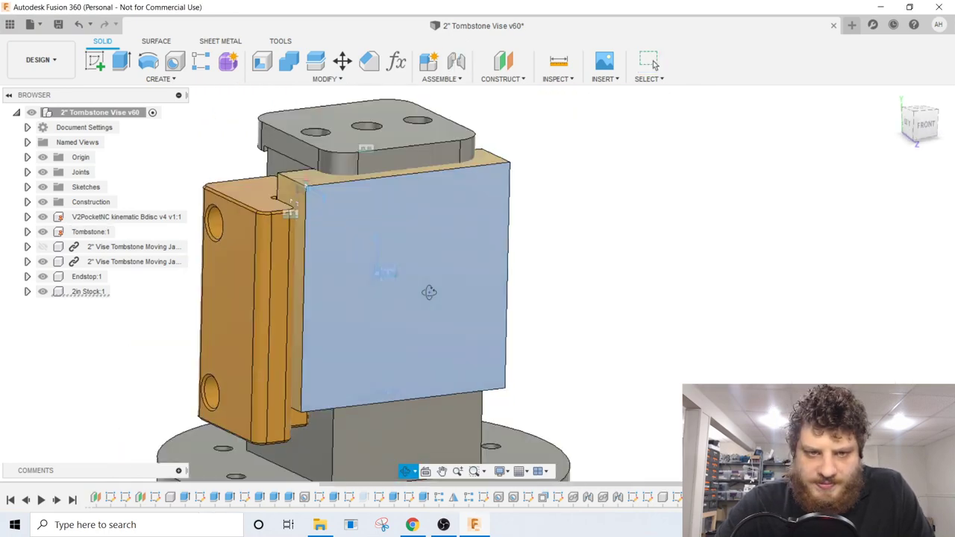
- Examine from several sides how the stock block sits against the end stop, the ledge and the tombstone face
{"action": "middle_click_drag", "start_coordinate": [657, 303], "coordinate": [706, 320], "text": "shift"}
{"action": "scroll", "coordinate": [649, 337], "scroll_direction": "down", "scroll_amount": 2}
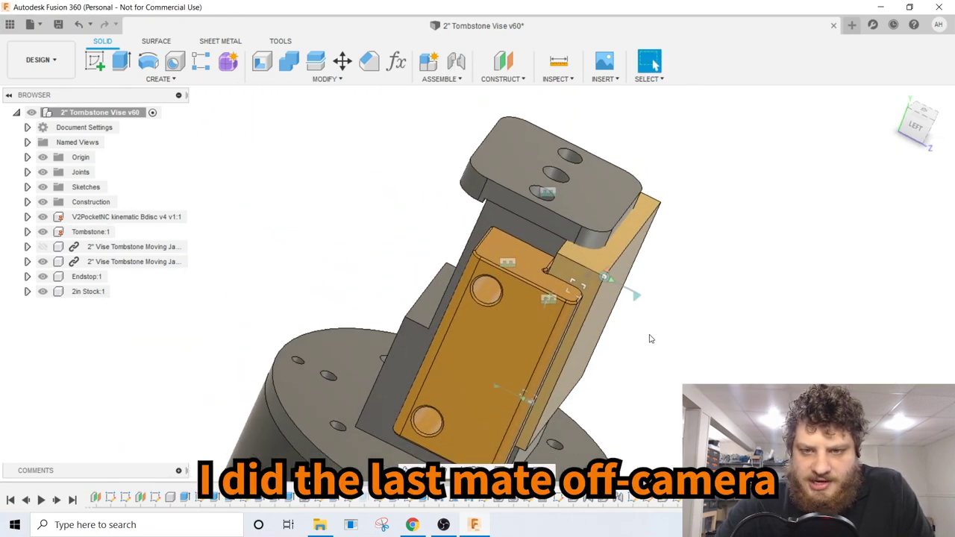
{"action": "middle_click_drag", "start_coordinate": [647, 335], "coordinate": [677, 325], "text": "shift"}
{"action": "left_click", "coordinate": [921, 127]}
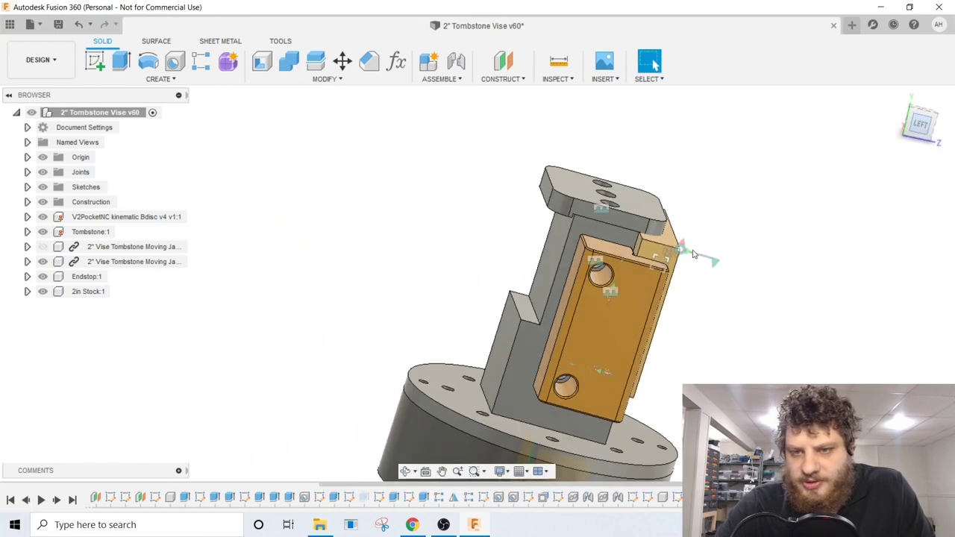
{"action": "middle_click_drag", "start_coordinate": [606, 236], "coordinate": [485, 224], "text": "shift"}
{"action": "middle_click_drag", "start_coordinate": [425, 204], "coordinate": [426, 241]}
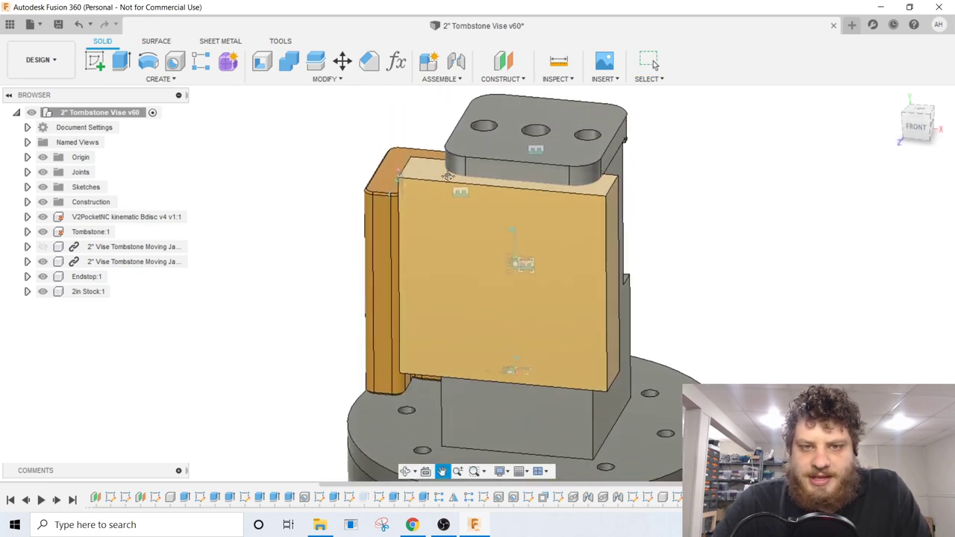
{"action": "middle_click_drag", "start_coordinate": [563, 252], "coordinate": [488, 268], "text": "shift"}
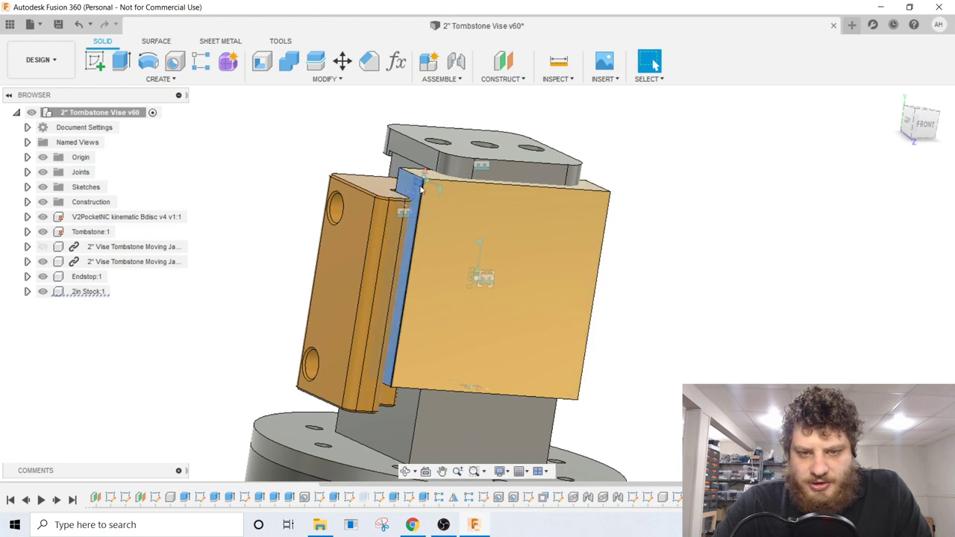
{"action": "middle_click_drag", "start_coordinate": [403, 190], "coordinate": [518, 206], "text": "shift"}
{"action": "left_click", "coordinate": [519, 206]}
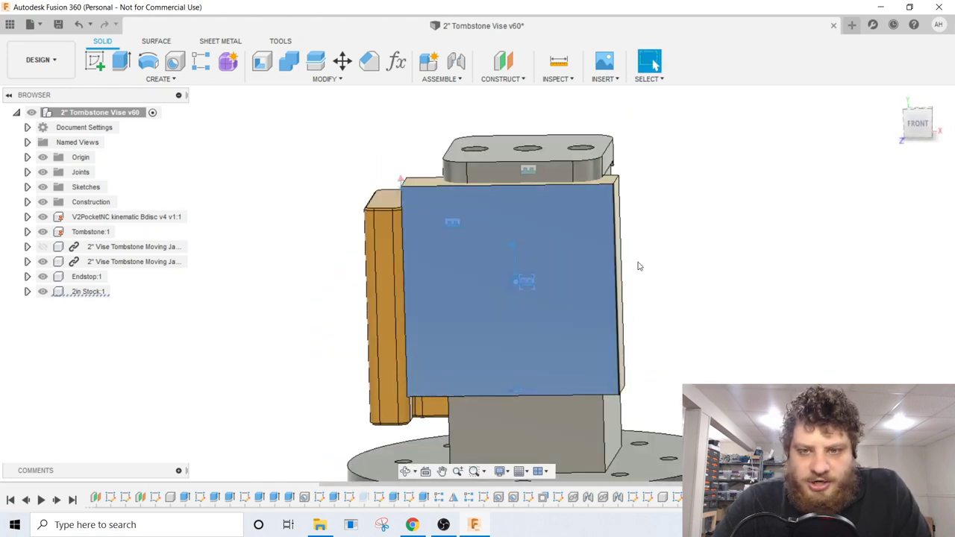
{"action": "middle_click_drag", "start_coordinate": [667, 266], "coordinate": [799, 290]}
{"action": "left_click", "coordinate": [921, 125]}
{"action": "left_click", "coordinate": [595, 270]}
{"action": "left_click", "coordinate": [596, 271]}
{"action": "middle_click_drag", "start_coordinate": [597, 247], "coordinate": [637, 232], "text": "shift"}
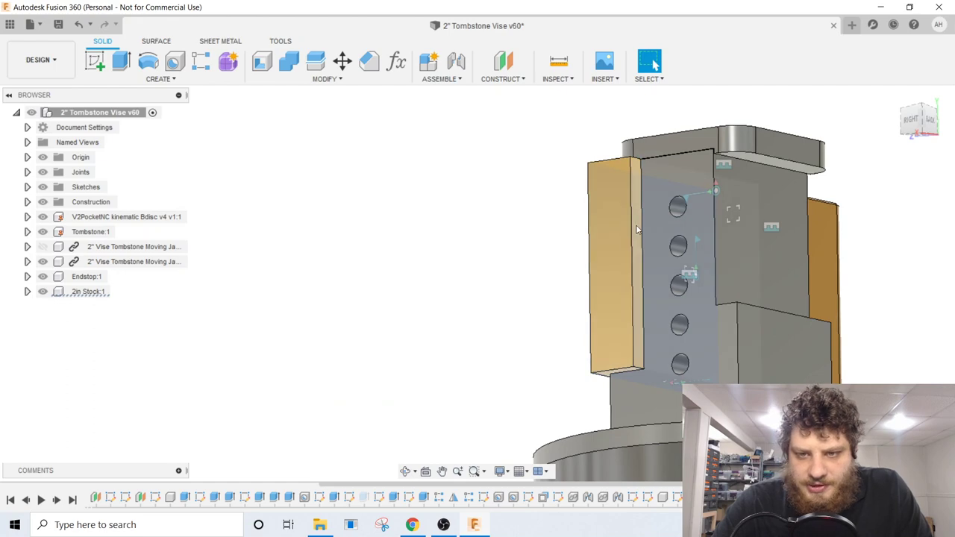
{"action": "left_click", "coordinate": [633, 228]}
{"action": "middle_click_drag", "start_coordinate": [482, 241], "coordinate": [633, 234], "text": "shift"}
{"action": "left_click", "coordinate": [922, 124]}
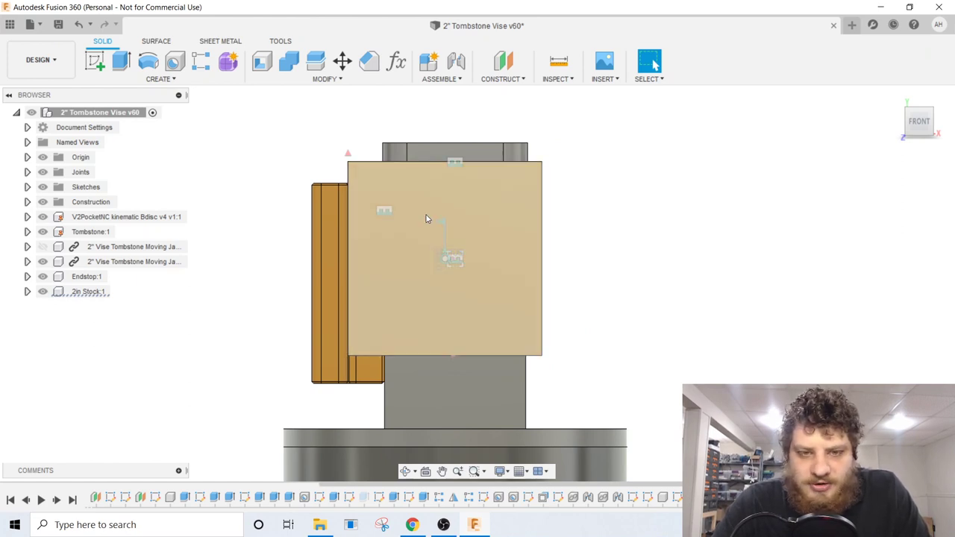
{"action": "middle_click_drag", "start_coordinate": [410, 233], "coordinate": [368, 209], "text": "shift"}
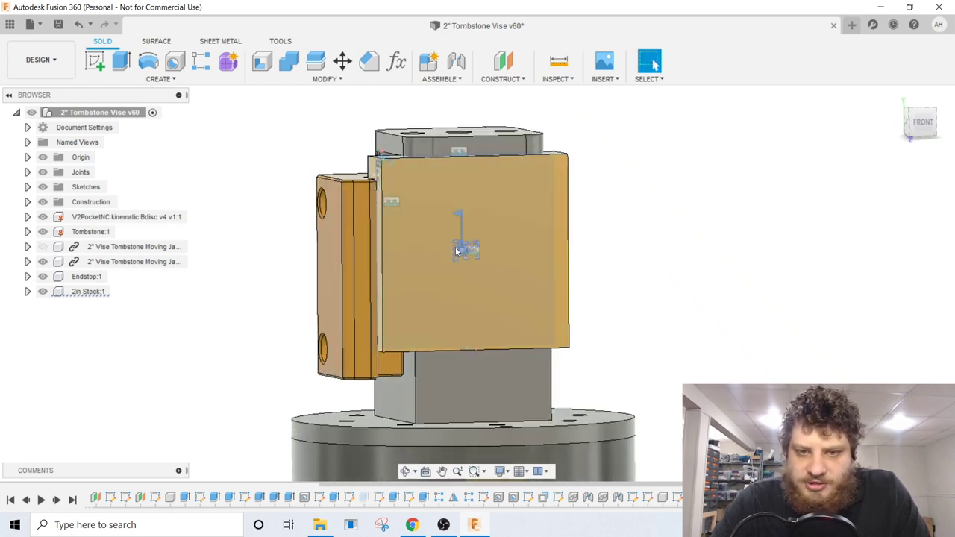
{"action": "middle_click_drag", "start_coordinate": [503, 222], "coordinate": [402, 170], "text": "shift"}
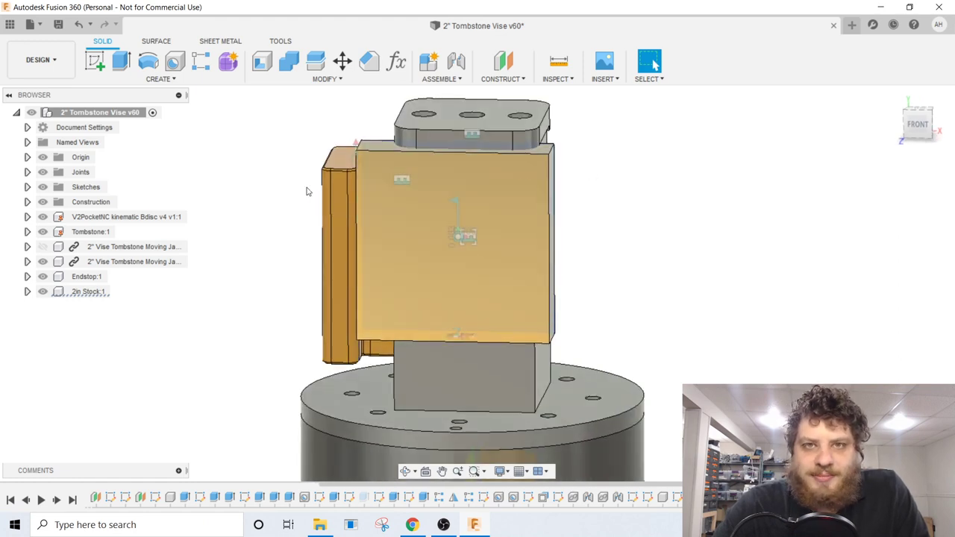
{"action": "middle_click_drag", "start_coordinate": [408, 176], "coordinate": [492, 179], "text": "shift"}
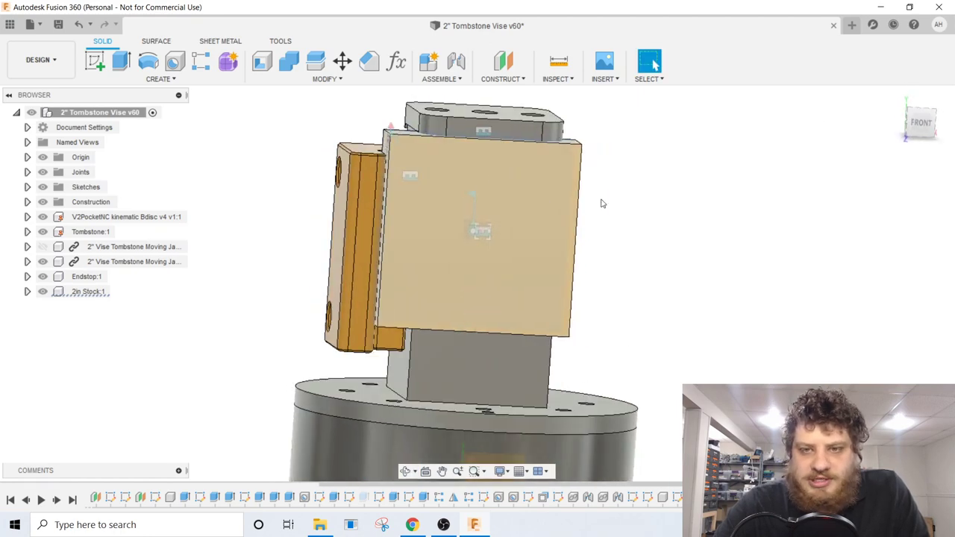
- Lower the opacity of the 2in Stock component so the vise behind it shows through
{"action": "right_click", "coordinate": [85, 293]}
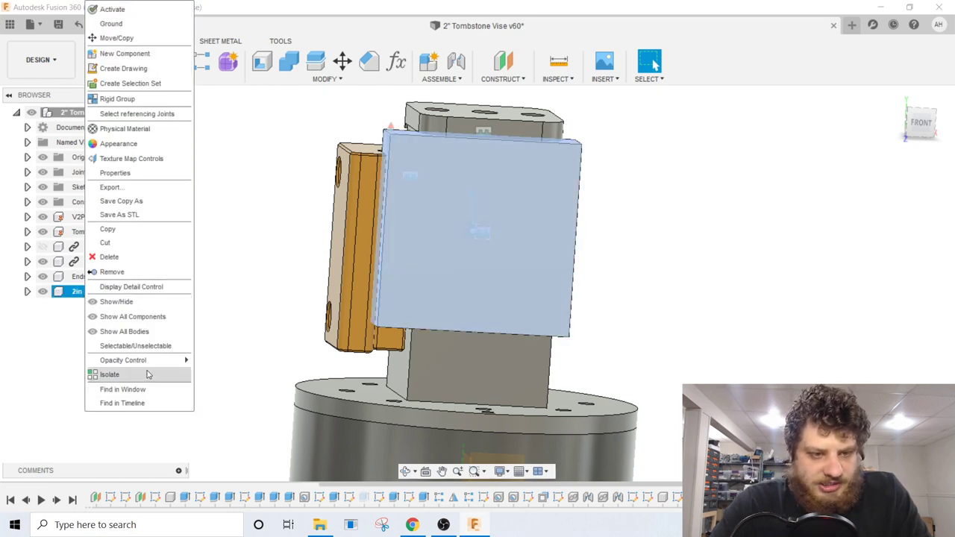
{"action": "mouse_move", "coordinate": [153, 361]}
{"action": "left_click", "coordinate": [233, 376]}
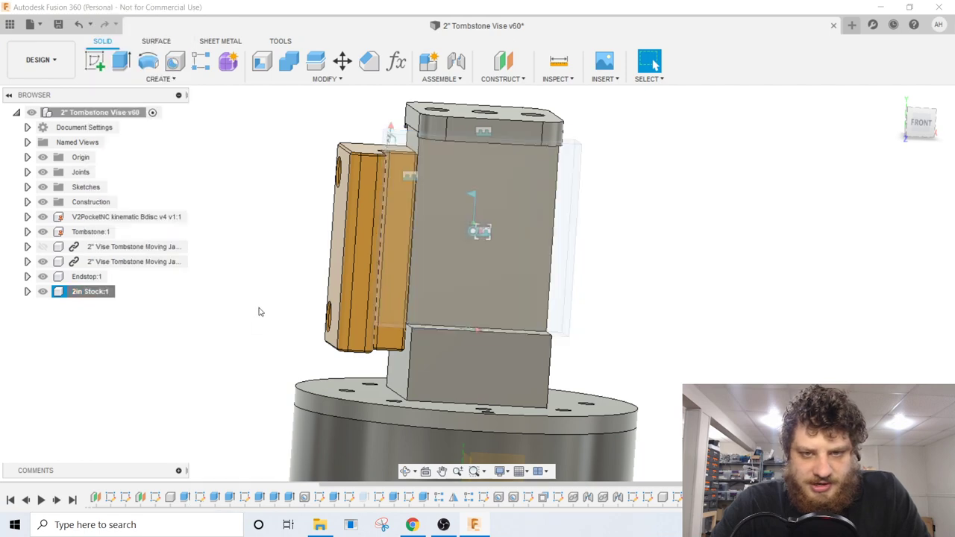
{"action": "middle_click_drag", "start_coordinate": [638, 231], "coordinate": [688, 200], "text": "shift"}
{"action": "middle_click_drag", "start_coordinate": [586, 238], "coordinate": [479, 218], "text": "shift"}
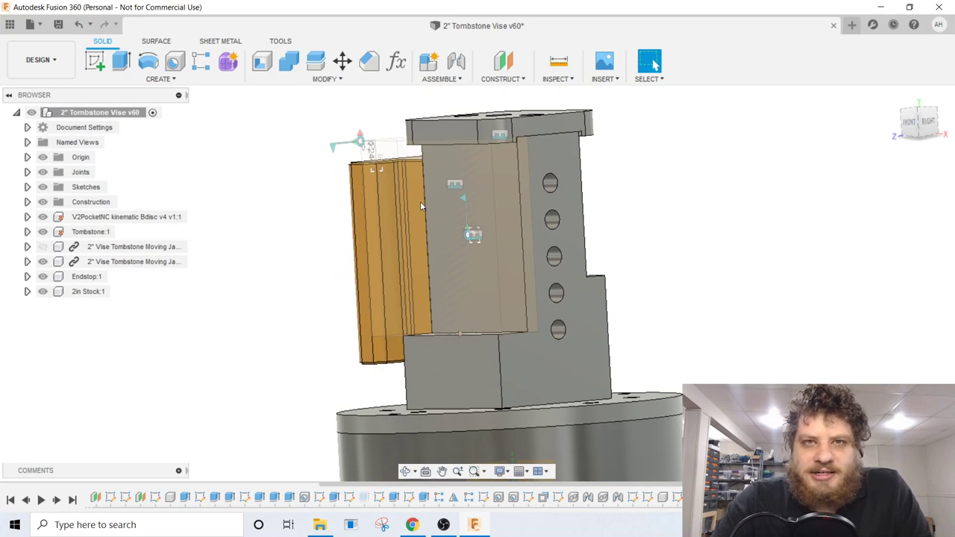
- Create a new internal component named 2in Branding Iron under the top-level assembly
{"action": "left_click", "coordinate": [442, 78]}
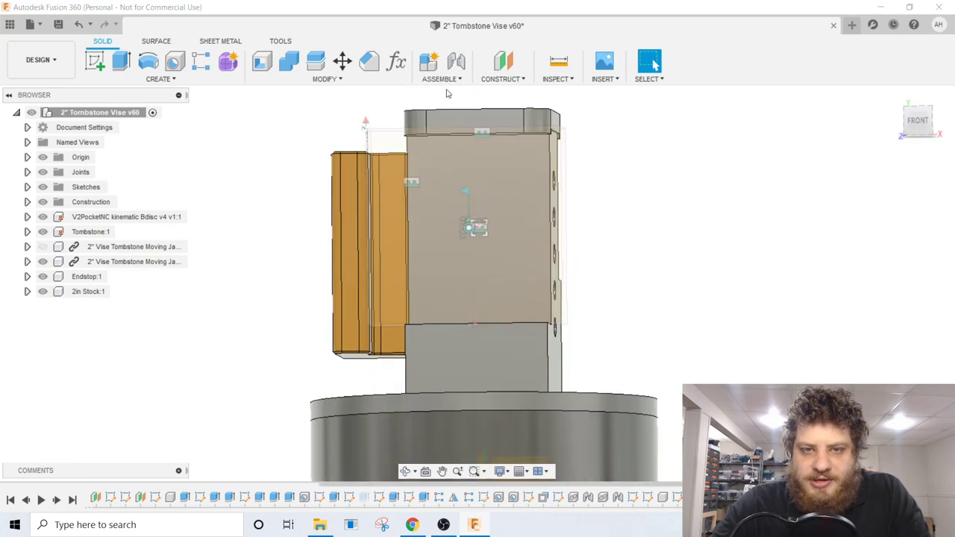
{"action": "left_click", "coordinate": [448, 94]}
{"action": "left_click_drag", "start_coordinate": [838, 237], "coordinate": [748, 239]}
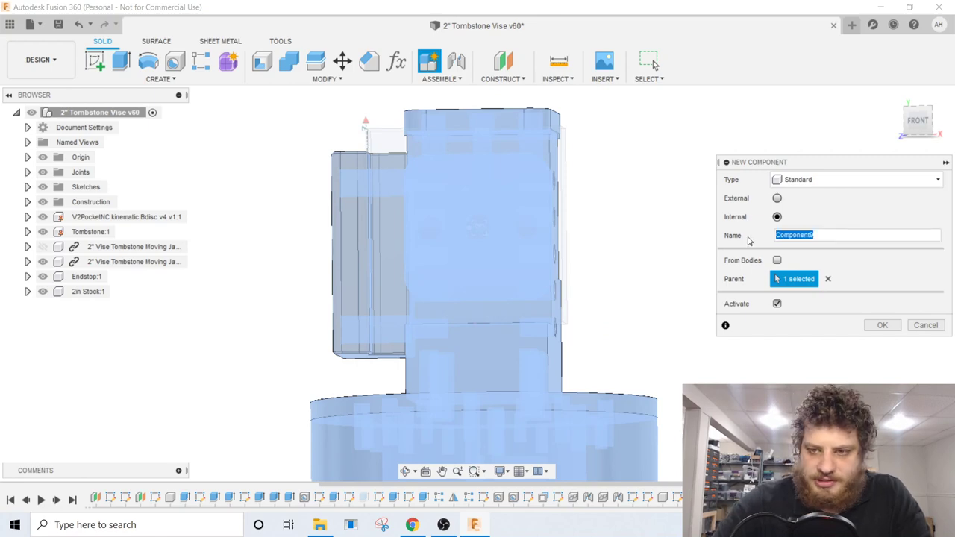
{"action": "type", "text": "2in Branding Iron"}
{"action": "key", "text": "Return"}
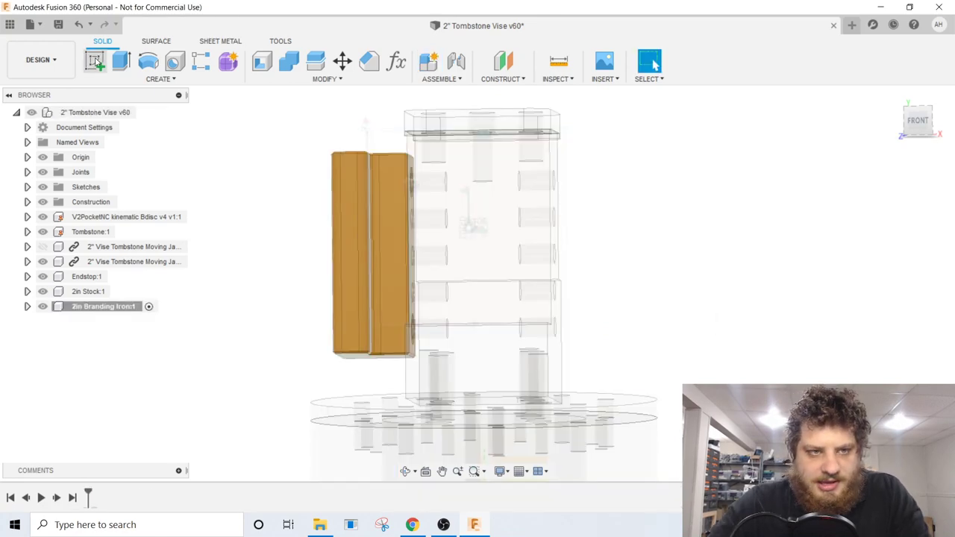
- Start a sketch on the front origin plane of the branding iron component and choose the centre rectangle option
{"action": "left_click", "coordinate": [95, 61]}
{"action": "scroll", "coordinate": [470, 345], "scroll_direction": "up", "scroll_amount": 3}
{"action": "left_click", "coordinate": [470, 344]}
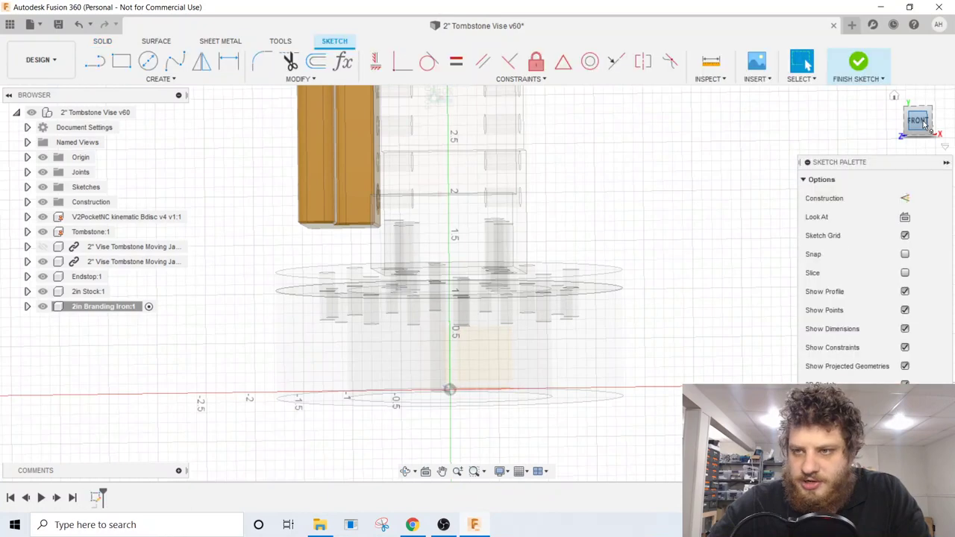
{"action": "left_click", "coordinate": [122, 60]}
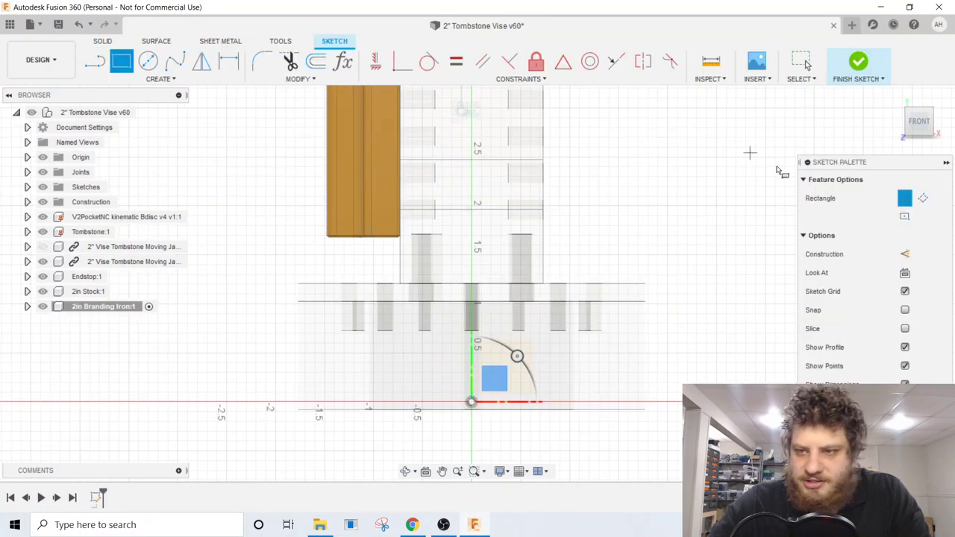
{"action": "left_click", "coordinate": [905, 217]}
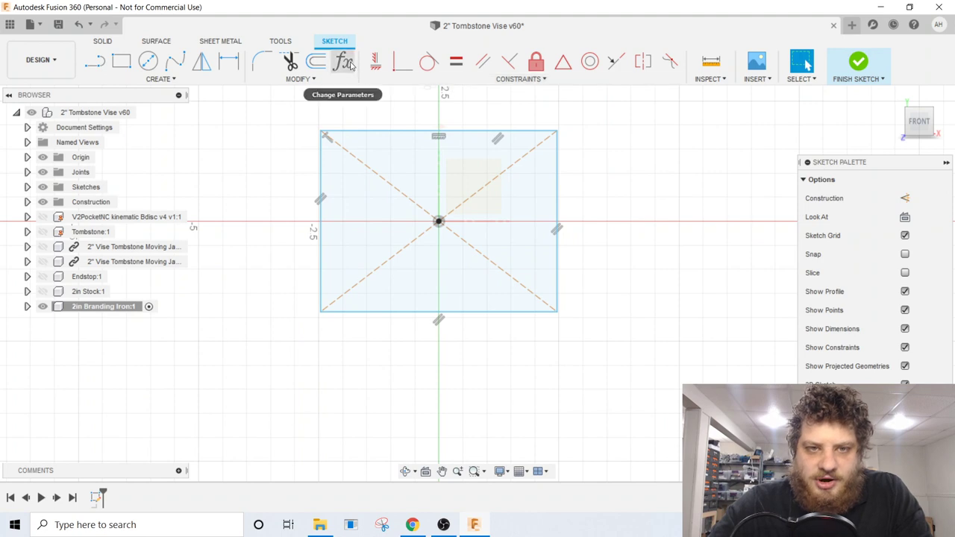
- Add a user parameter named EngravingDepth in inches with the expression .030
{"action": "left_click", "coordinate": [343, 61]}
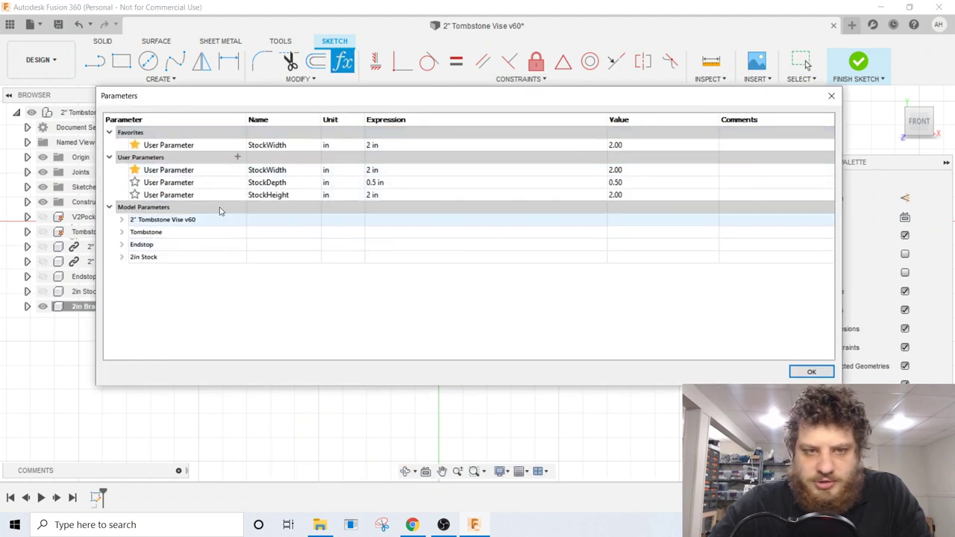
{"action": "left_click", "coordinate": [237, 157]}
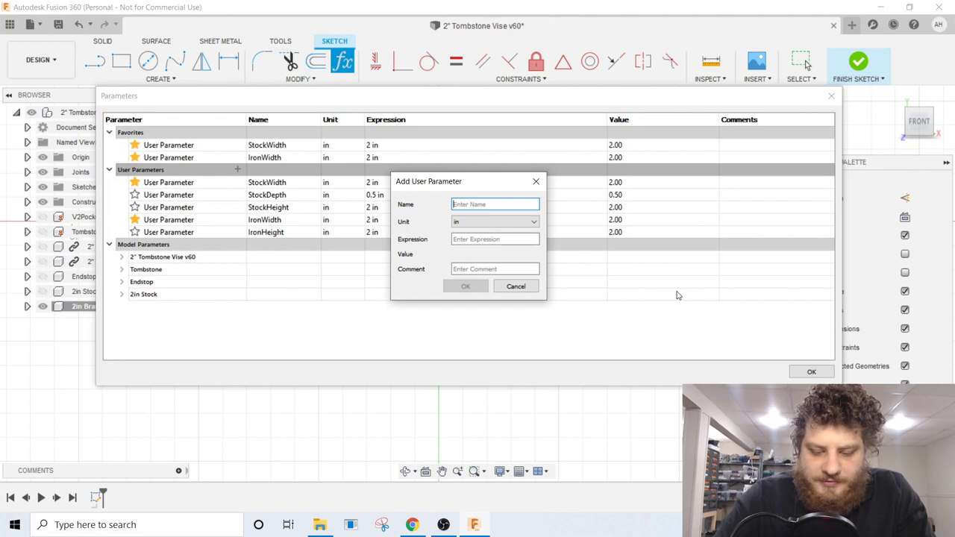
{"action": "type", "text": "Engr"}
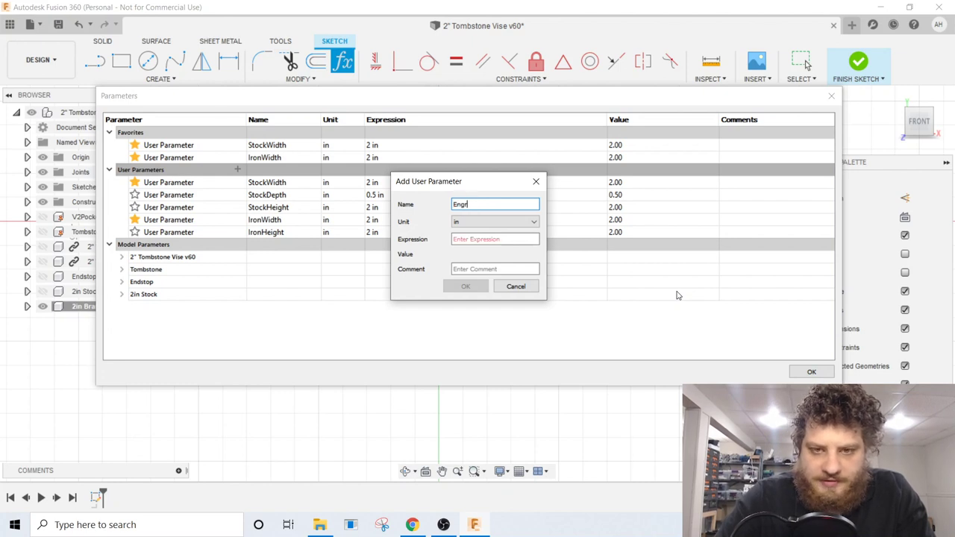
{"action": "type", "text": "avingDepth"}
{"action": "key", "text": "Tab"}
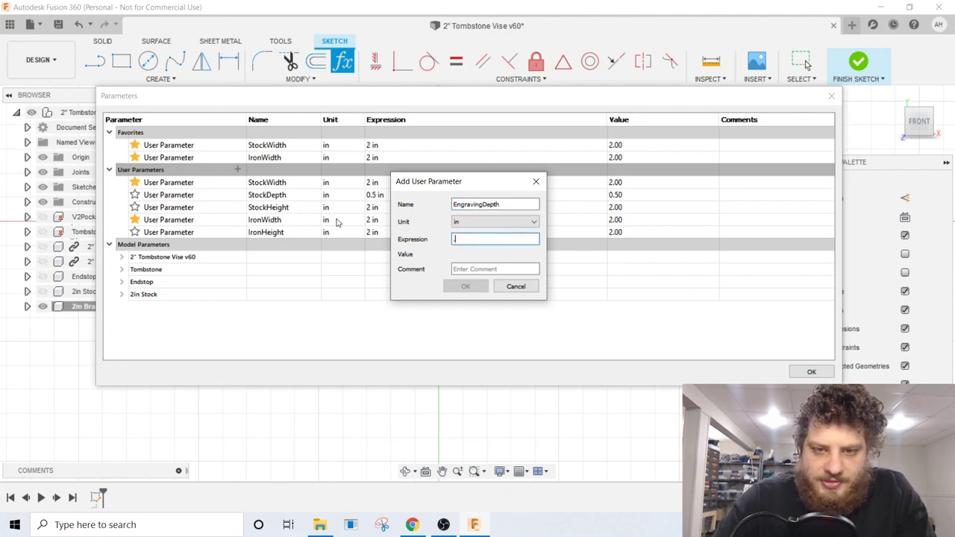
{"action": "type", "text": ".030"}
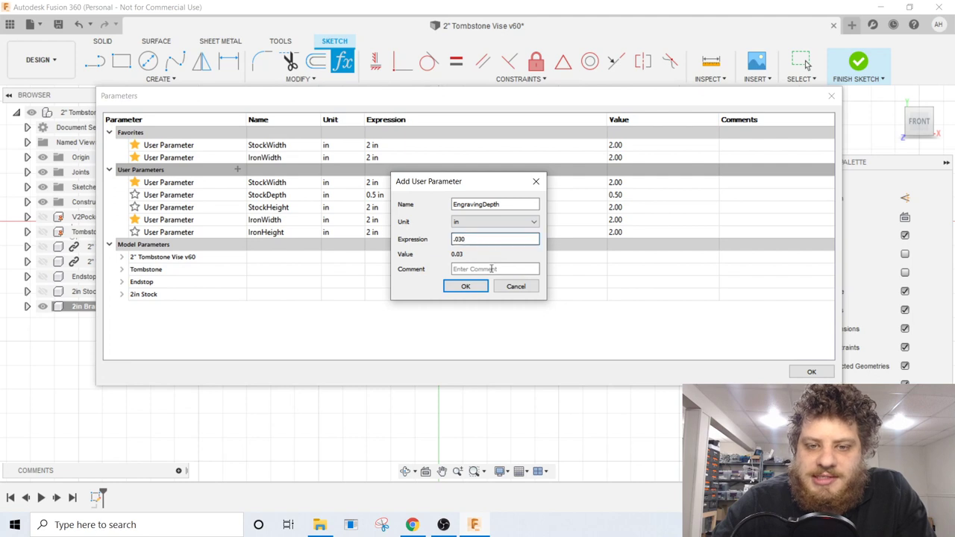
{"action": "left_click", "coordinate": [476, 286]}
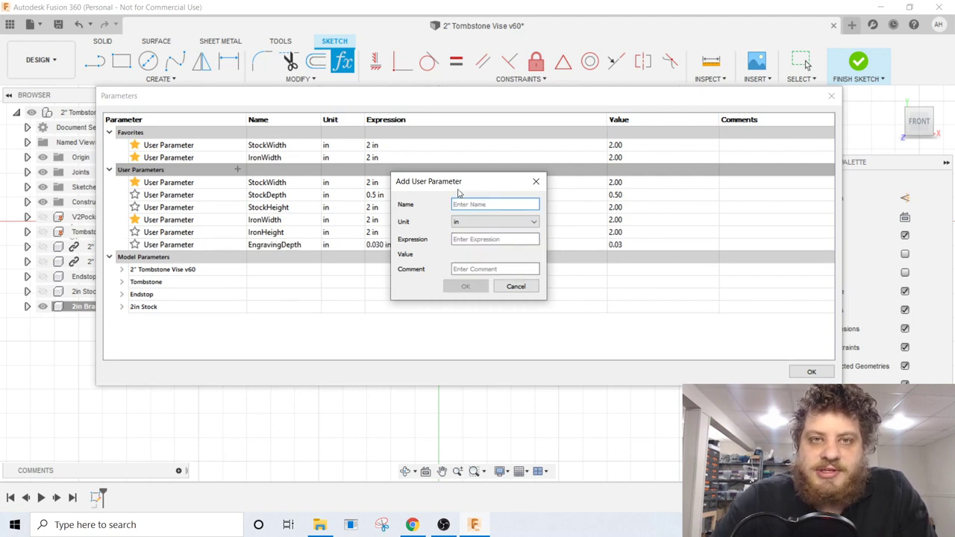
- Add a user parameter IronDepth in inches with the expression StockDepth-EngravingDepth-0.020, and mark EngravingDepth as a favourite
{"action": "type", "text": "IronDepth"}
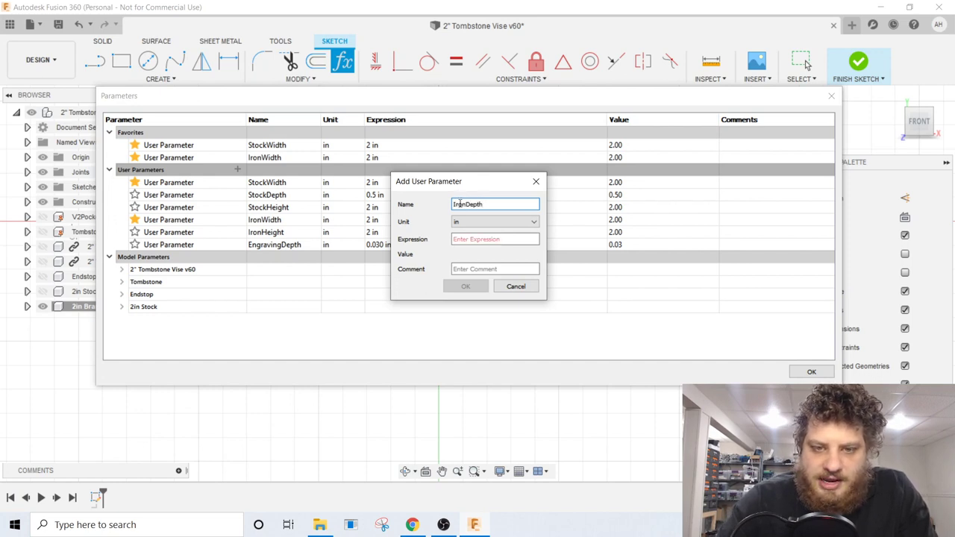
{"action": "left_click", "coordinate": [486, 240]}
{"action": "type", "text": "Stock"}
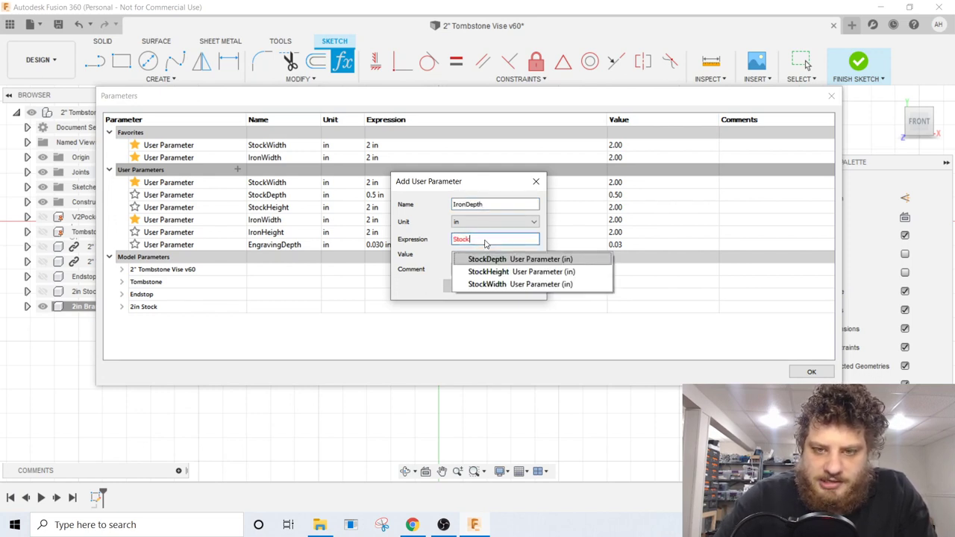
{"action": "key", "text": "Tab"}
{"action": "left_click", "coordinate": [486, 239]}
{"action": "type", "text": "Depth-Eng"}
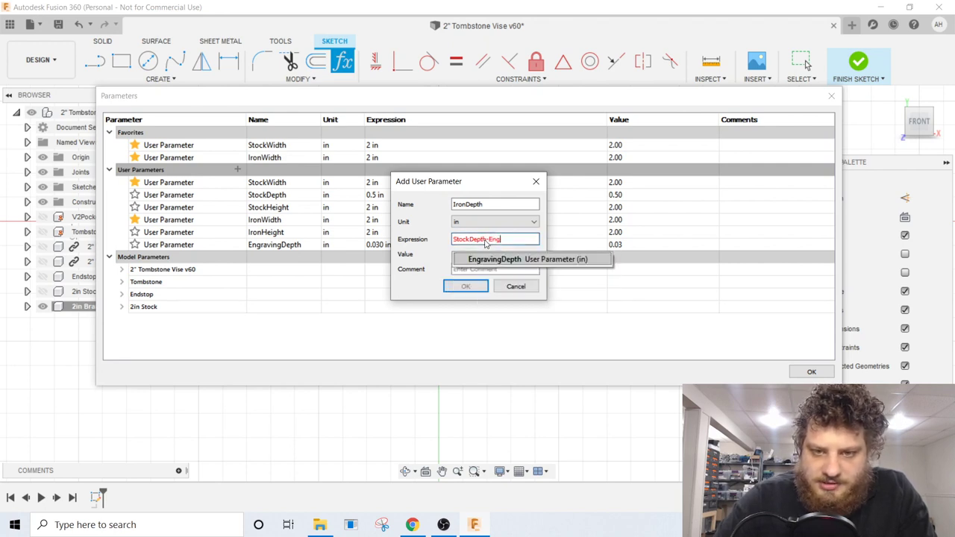
{"action": "key", "text": "Return"}
{"action": "type", "text": "-"}
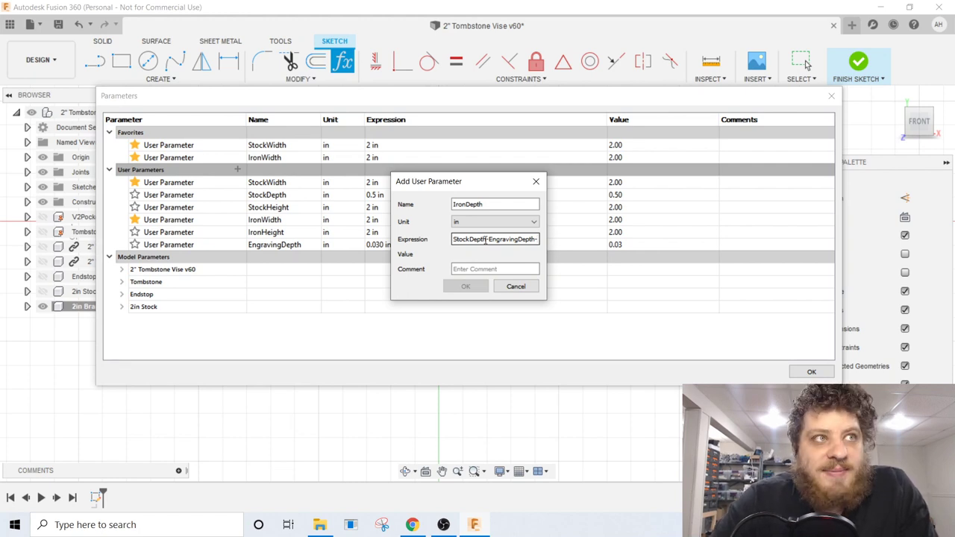
{"action": "type", "text": "0.020"}
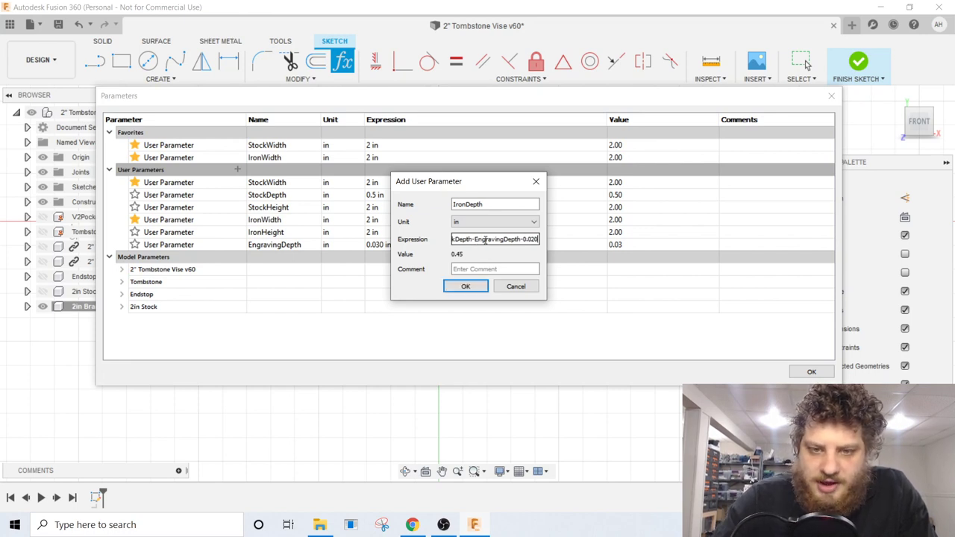
{"action": "key", "text": "Return"}
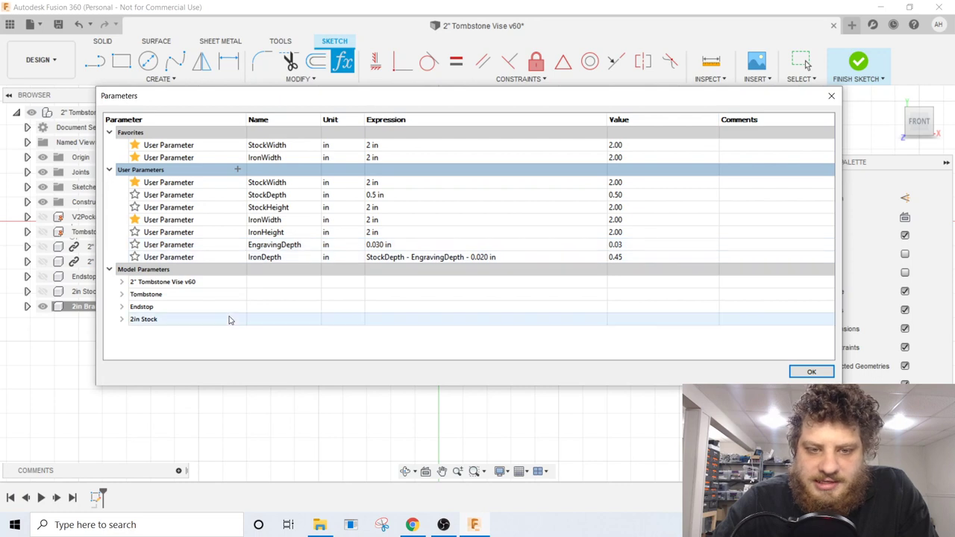
{"action": "left_click", "coordinate": [135, 245]}
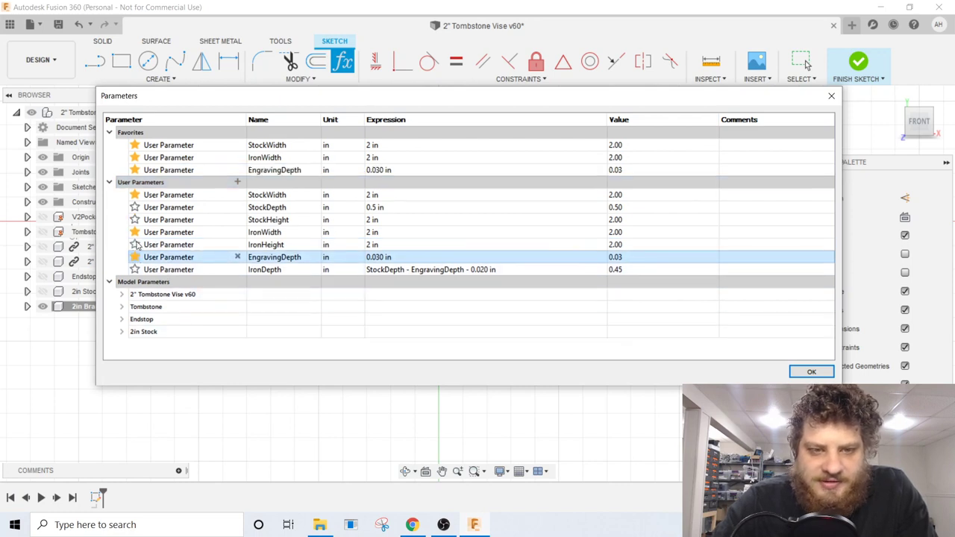
{"action": "left_click", "coordinate": [811, 371]}
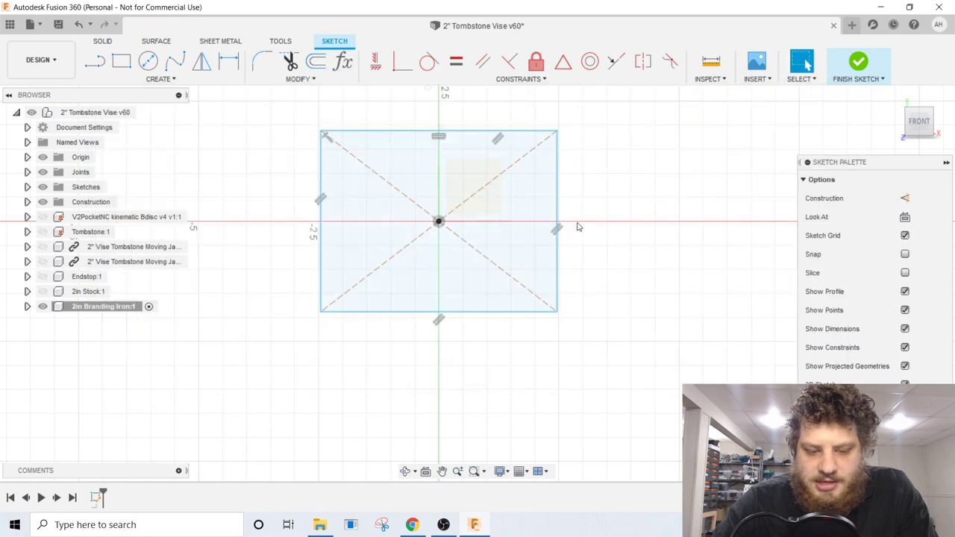
- Dimension the lower horizontal edge of the centre rectangle with the parameter IronWidth
{"action": "key", "text": "d"}
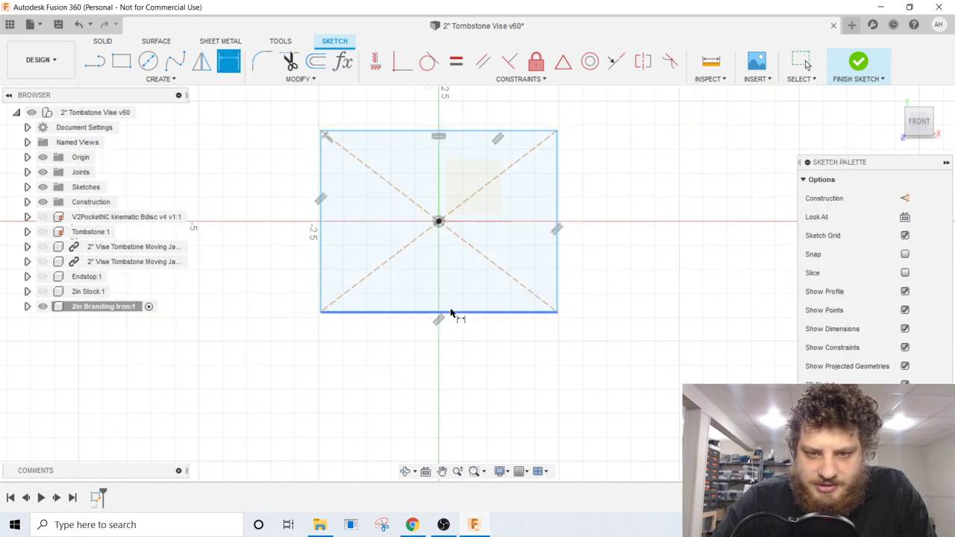
{"action": "left_click", "coordinate": [450, 312]}
{"action": "left_click", "coordinate": [451, 343]}
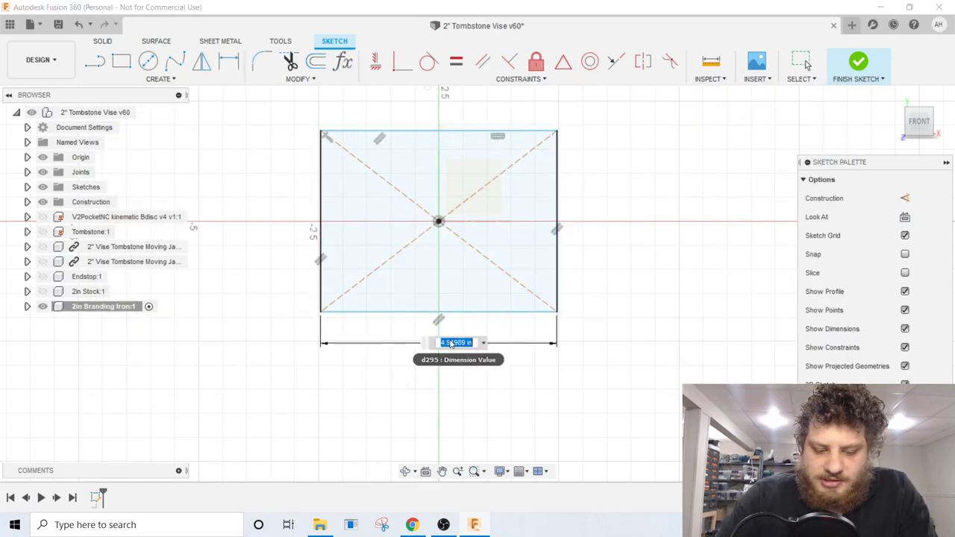
{"action": "type", "text": "Iro"}
{"action": "key", "text": "Down"}
{"action": "key", "text": "Down"}
{"action": "key", "text": "Return"}
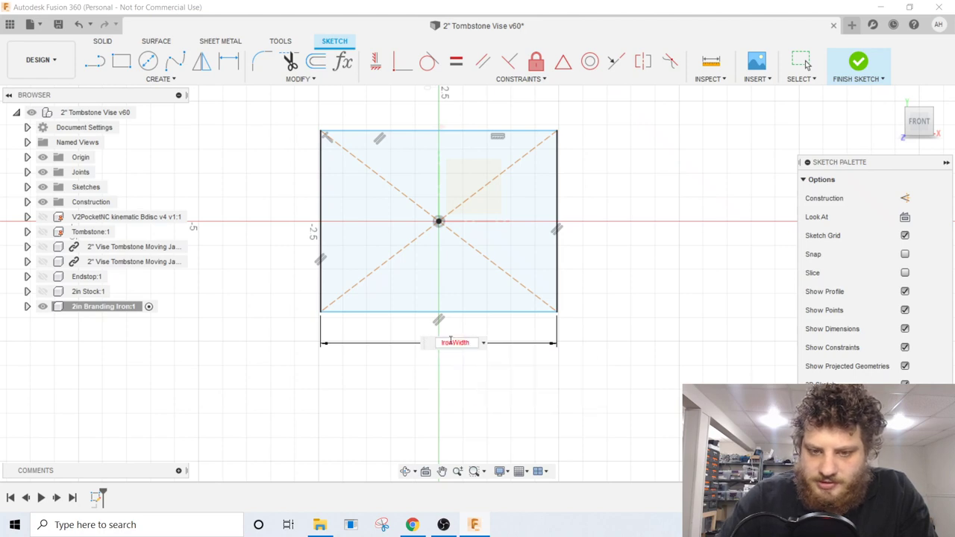
{"action": "key", "text": "Return"}
- Dimension the right vertical edge of the rectangle with the parameter IronHeight
{"action": "left_click", "coordinate": [486, 224]}
{"action": "left_click", "coordinate": [522, 221]}
{"action": "type", "text": "Iron"}
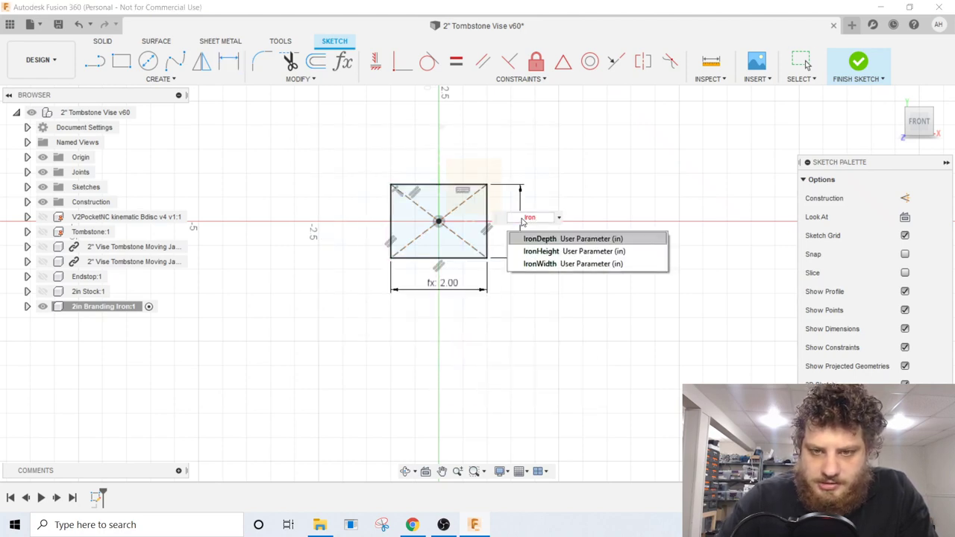
{"action": "left_click", "coordinate": [552, 252]}
{"action": "key", "text": "Return"}
- Extrude the square profile as a new body with the parameter IronDepth as its distance
{"action": "key", "text": "e"}
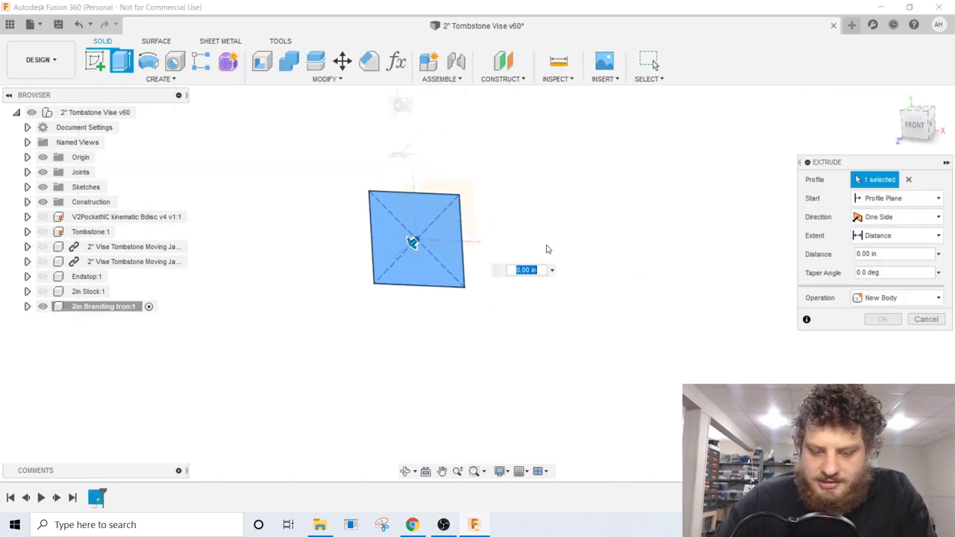
{"action": "type", "text": "Iron"}
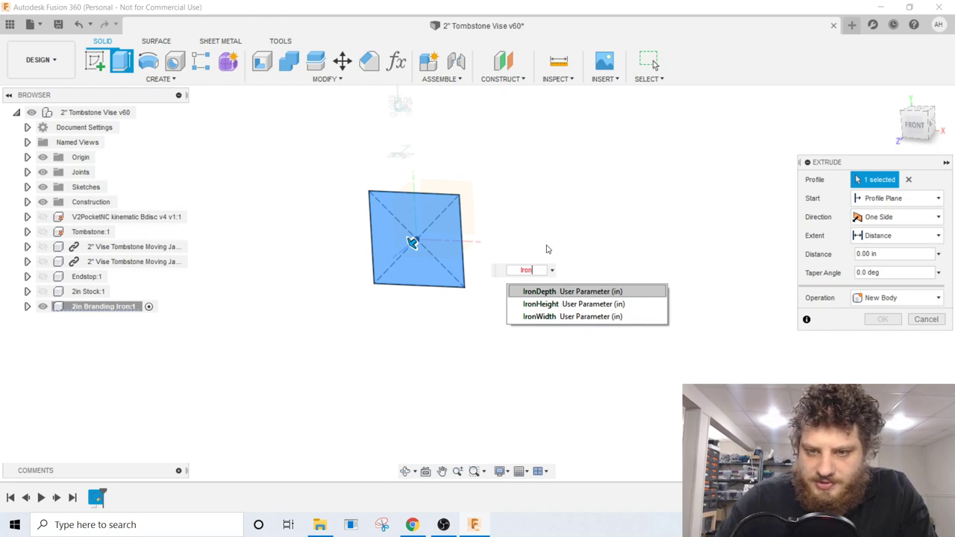
{"action": "key", "text": "Return"}
{"action": "key", "text": "Return"}
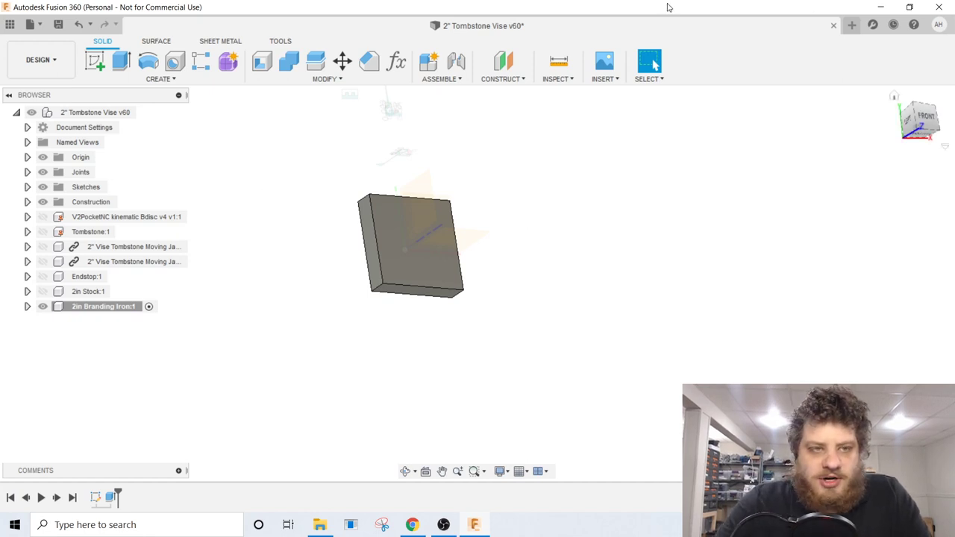
- Rename the first sketch of the 2in Branding Iron component to BaseDimensions
{"action": "left_click", "coordinate": [27, 306]}
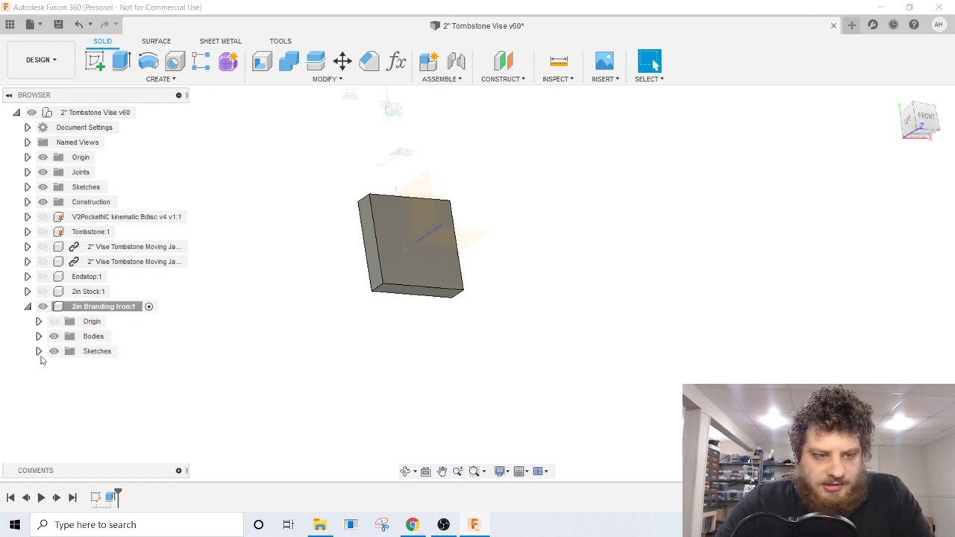
{"action": "left_click", "coordinate": [39, 350]}
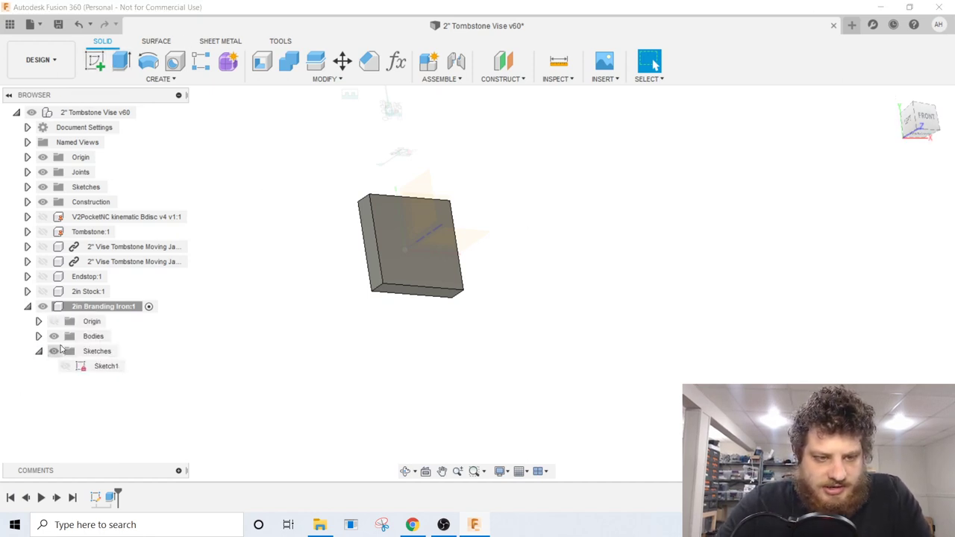
{"action": "left_click", "coordinate": [116, 366]}
{"action": "double_click", "coordinate": [120, 366]}
{"action": "type", "text": "BaseDimensions"}
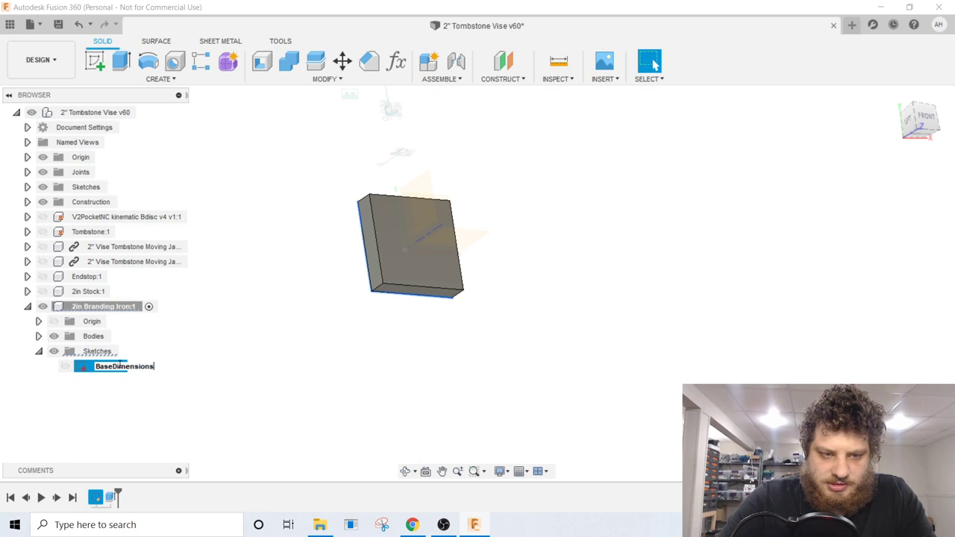
{"action": "key", "text": "Return"}
- Start a new sketch on the front face of the branding iron block and name it Engraving
{"action": "left_click", "coordinate": [425, 270]}
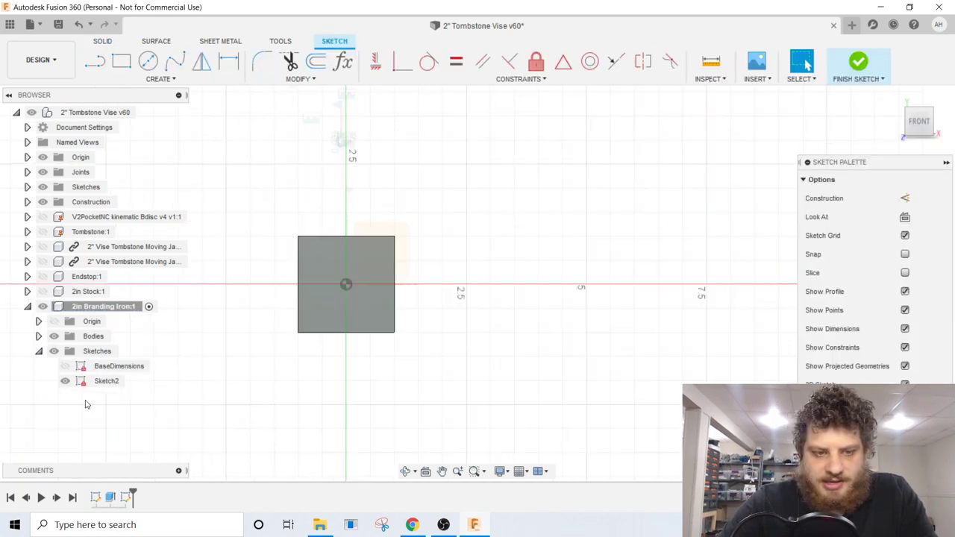
{"action": "left_click", "coordinate": [115, 382]}
{"action": "left_click", "coordinate": [115, 384]}
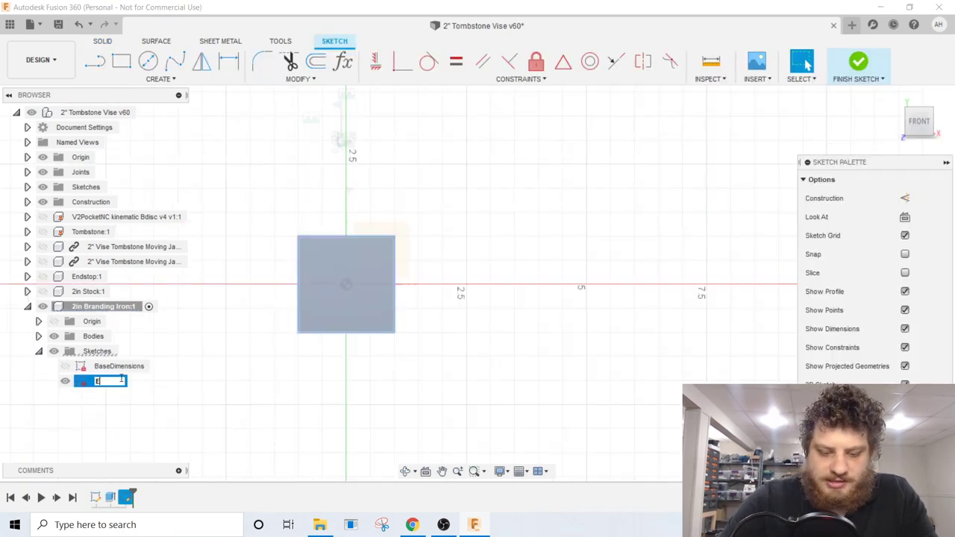
{"action": "type", "text": "ving"}
{"action": "key", "text": "Return"}
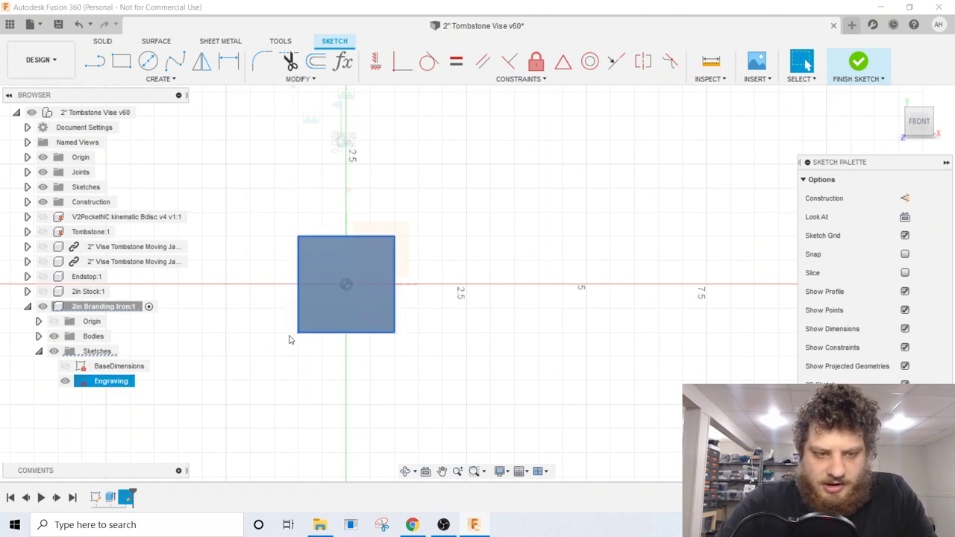
{"action": "left_click", "coordinate": [516, 212]}
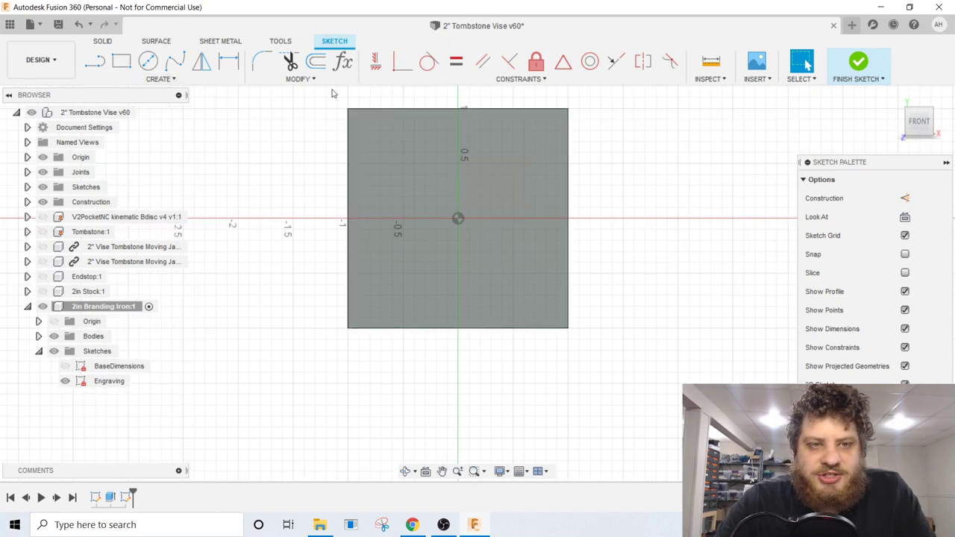
- Add the sketch text DTE on the block's front face, just above its centre
{"action": "left_click", "coordinate": [159, 78]}
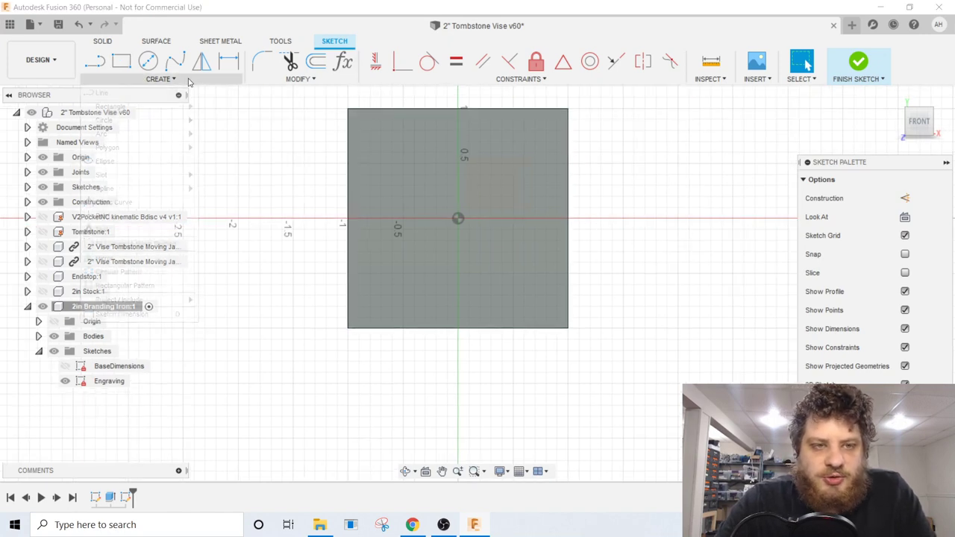
{"action": "left_click", "coordinate": [179, 228]}
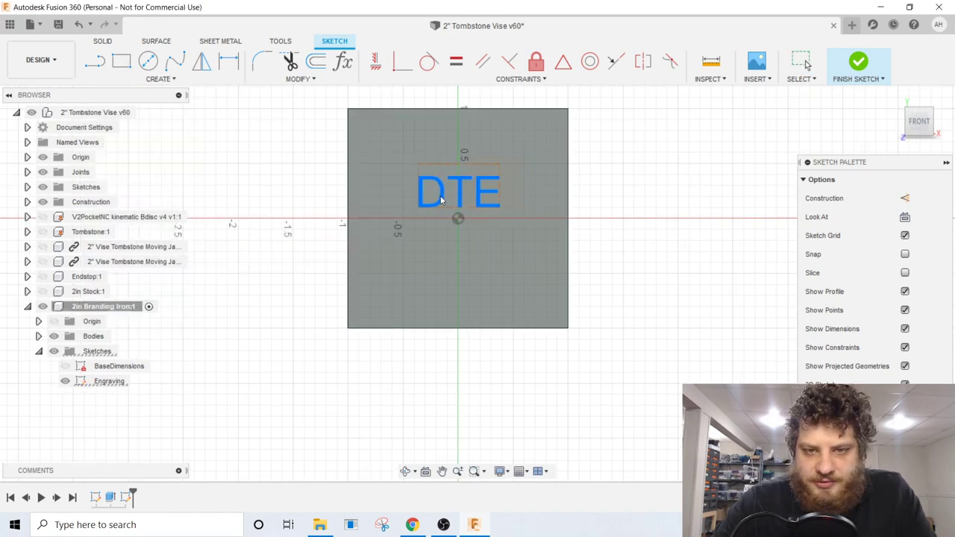
{"action": "left_click", "coordinate": [440, 196]}
- Sketch a two-point rectangle around the text, about 0.1 in inside the left edge of the block's face
{"action": "left_click", "coordinate": [122, 62]}
{"action": "left_click", "coordinate": [358, 120]}
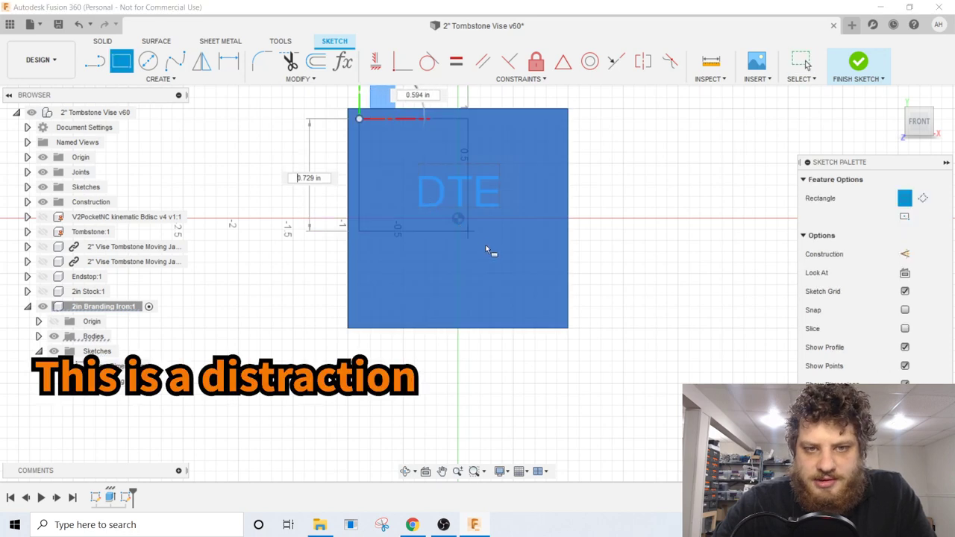
{"action": "left_click", "coordinate": [555, 316]}
- Dimension the gap between the rectangle's left side and the block's left edge as 0.02 in
{"action": "key", "text": "d"}
{"action": "left_click", "coordinate": [359, 171]}
{"action": "left_click", "coordinate": [348, 171]}
{"action": "left_click", "coordinate": [330, 161]}
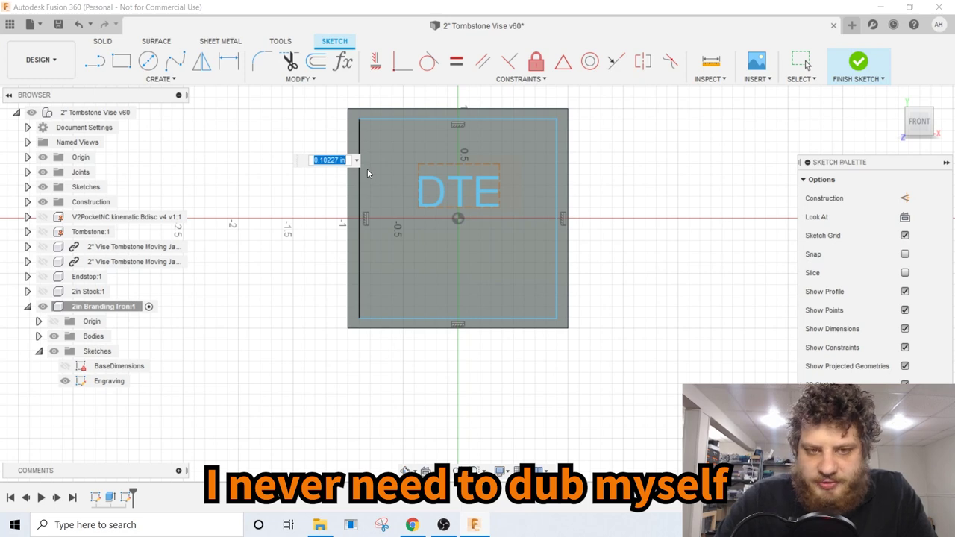
{"action": "type", "text": "0.02"}
{"action": "key", "text": "Return"}
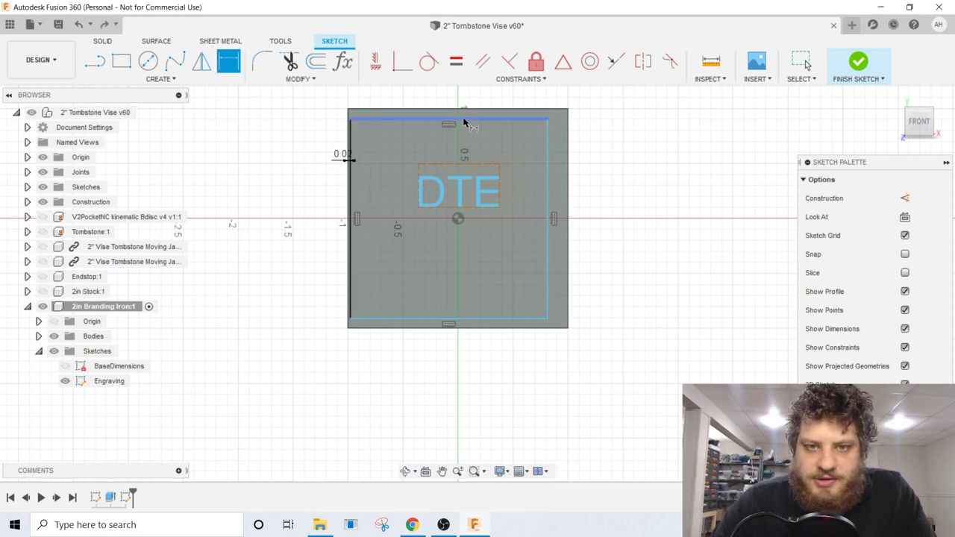
- Dimension the gap between the rectangle's upper side and the block's upper edge as 0.02 in
{"action": "left_click", "coordinate": [463, 119]}
{"action": "left_click", "coordinate": [466, 110]}
{"action": "left_click", "coordinate": [311, 110]}
{"action": "type", "text": "."}
{"action": "type", "text": "0.02"}
{"action": "key", "text": "Return"}
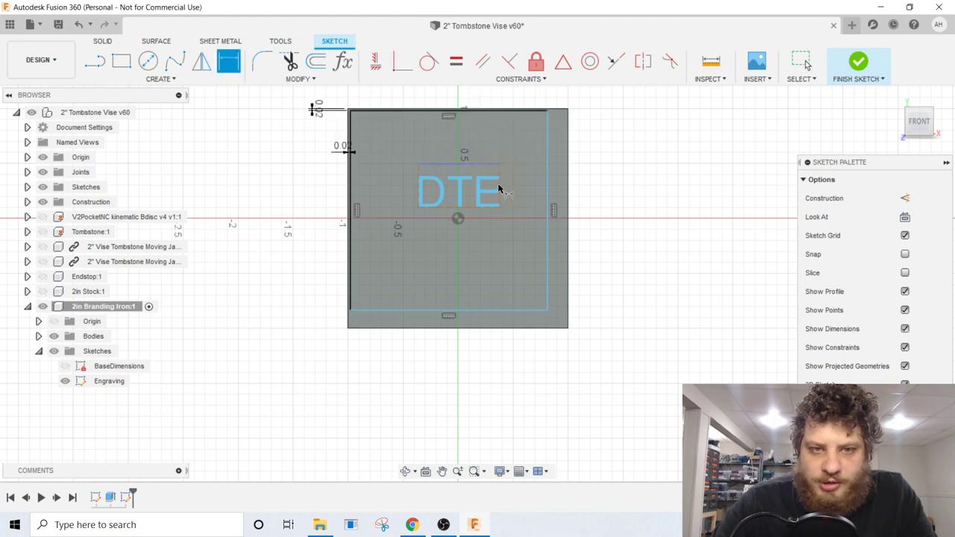
- Dimension the gap between the rectangle's right side and the block's right edge as .02 in
{"action": "left_click", "coordinate": [549, 180]}
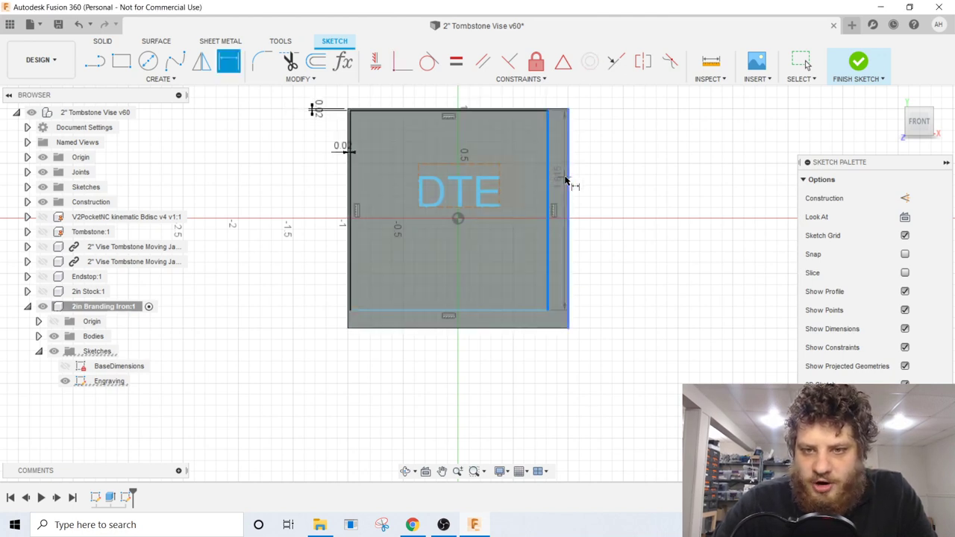
{"action": "left_click", "coordinate": [568, 181]}
{"action": "left_click", "coordinate": [585, 178]}
{"action": "type", "text": ".02"}
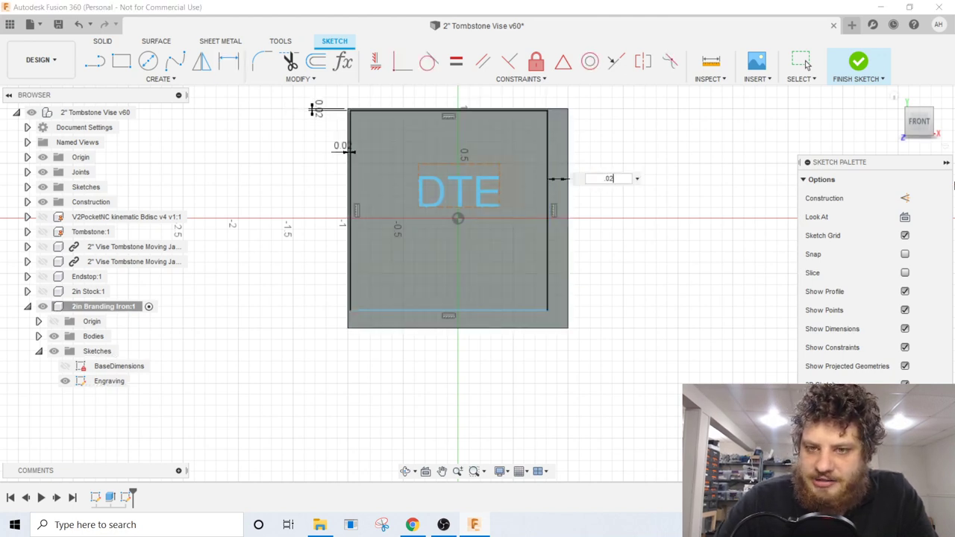
{"action": "key", "text": "Return"}
- Dimension the gap between the rectangle's lower side and the block's lower edge as 0.02 in
{"action": "left_click", "coordinate": [534, 310]}
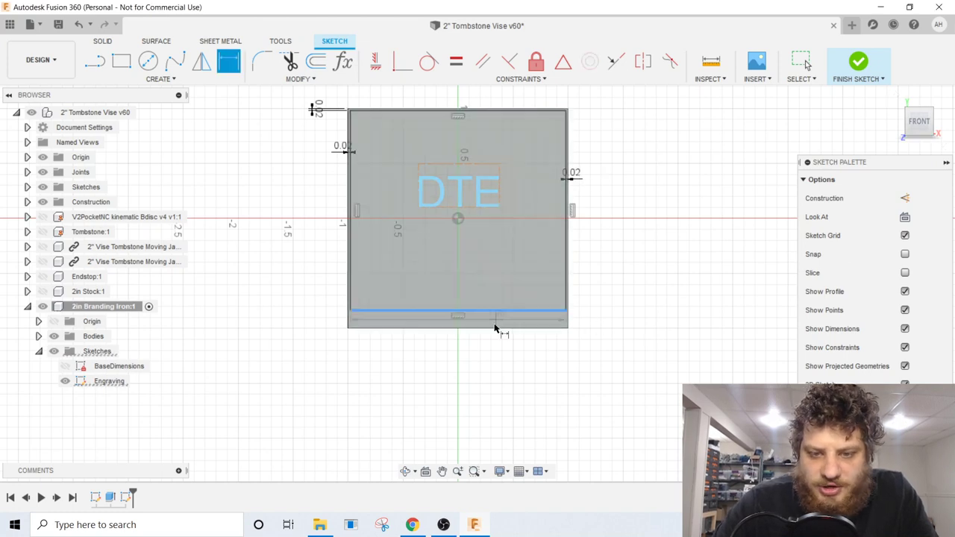
{"action": "left_click", "coordinate": [497, 329]}
{"action": "left_click", "coordinate": [634, 323]}
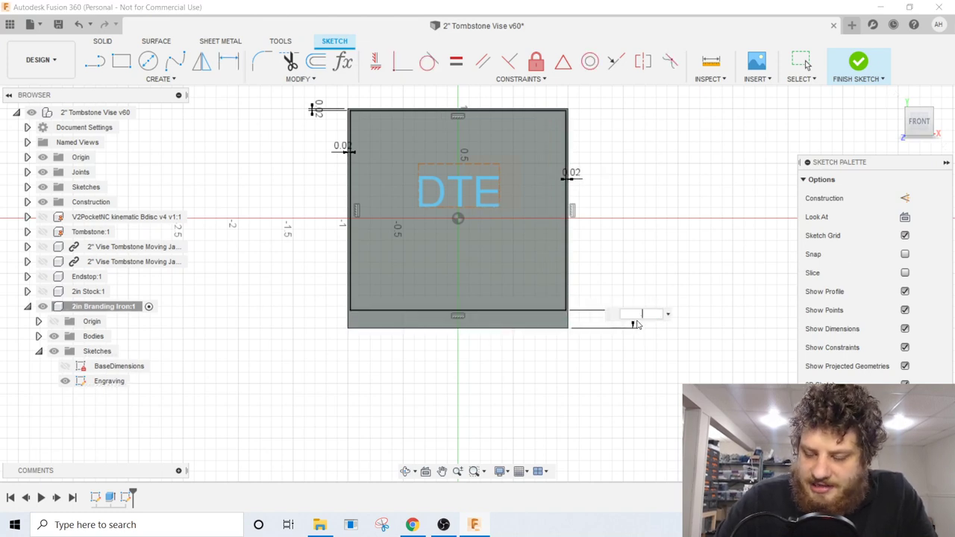
{"action": "key", "text": "Return"}
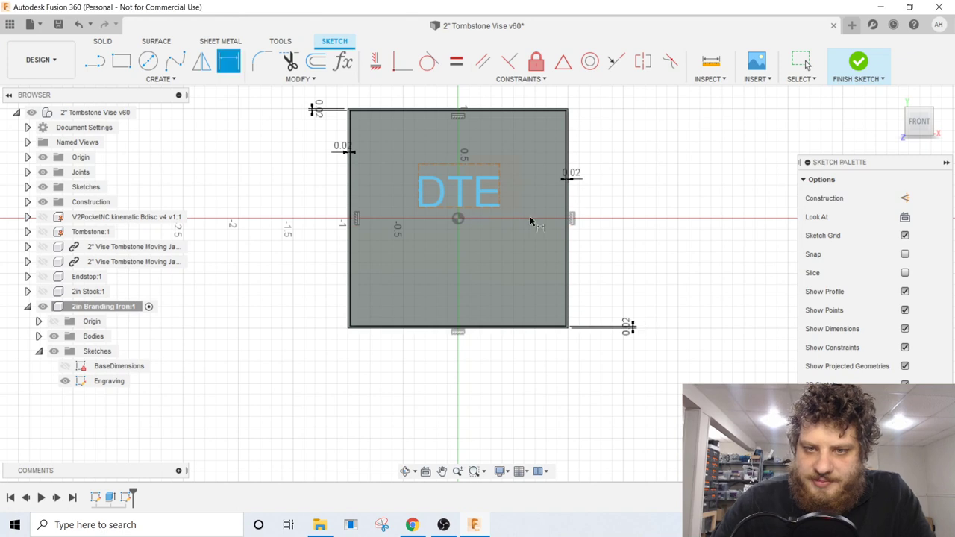
- Set the gap between the rectangle's right side and the block's right edge to .02 in
{"action": "double_click", "coordinate": [573, 174]}
{"action": "type", "text": ".02"}
{"action": "key", "text": "Return"}
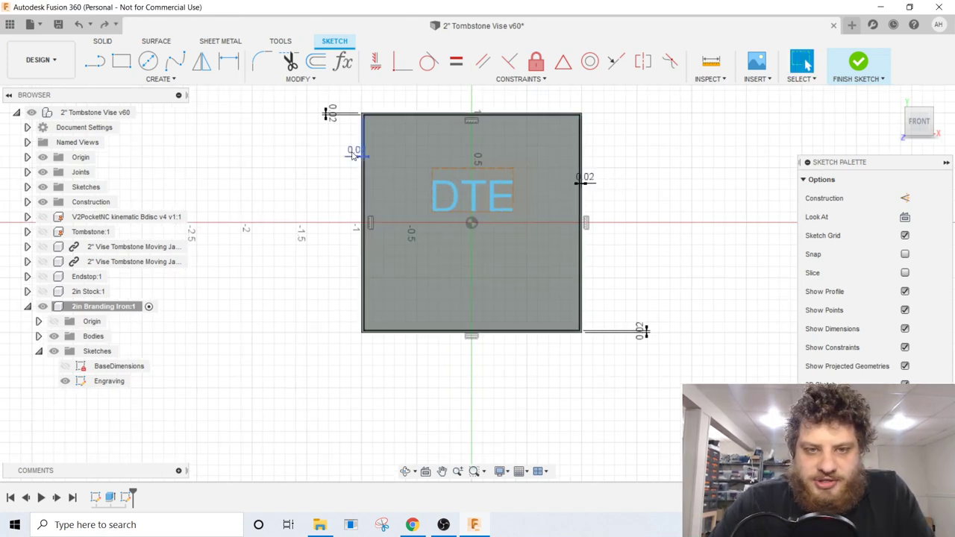
- Set the gaps between the rectangle's left and right sides and the block's edges to .125/2 in each
{"action": "double_click", "coordinate": [356, 152]}
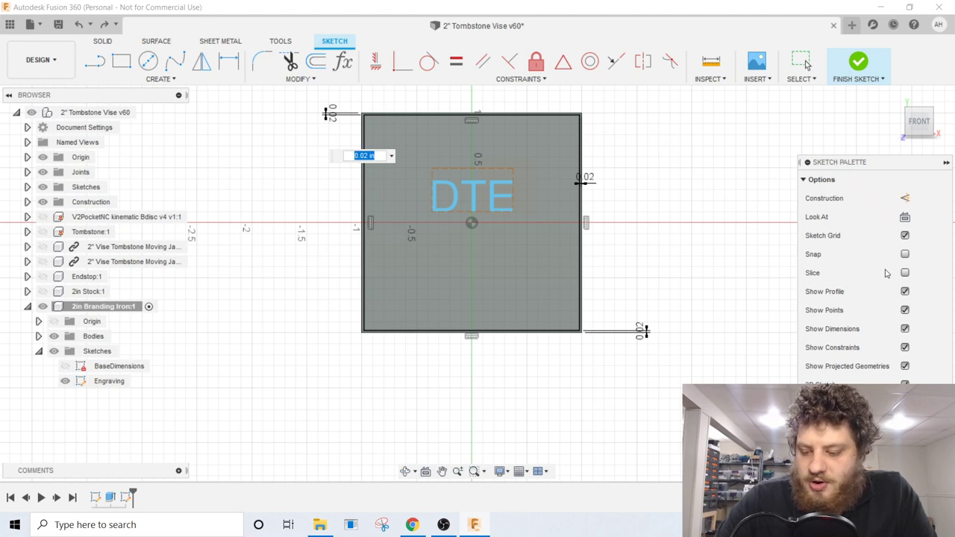
{"action": "key", "text": "BackSpace"}
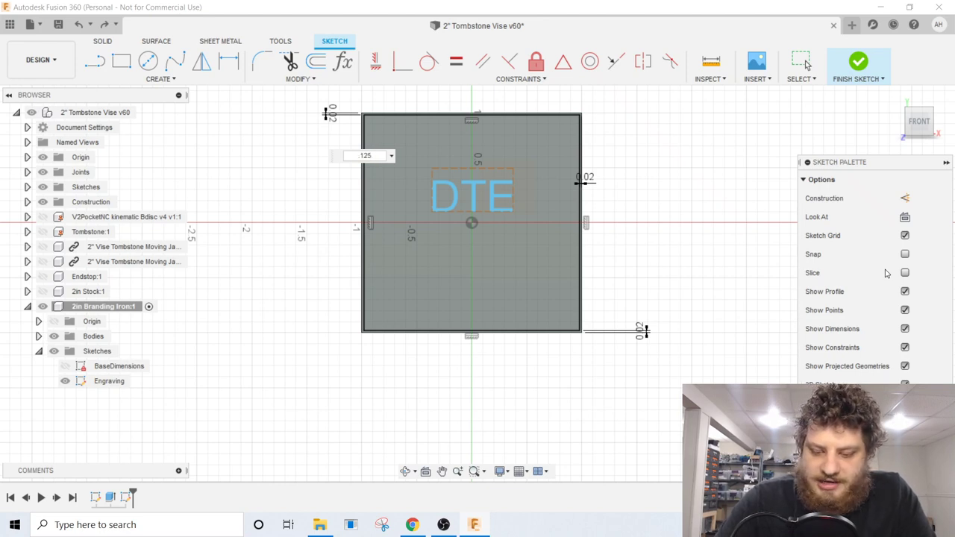
{"action": "type", "text": ".125/2"}
{"action": "key", "text": "Return"}
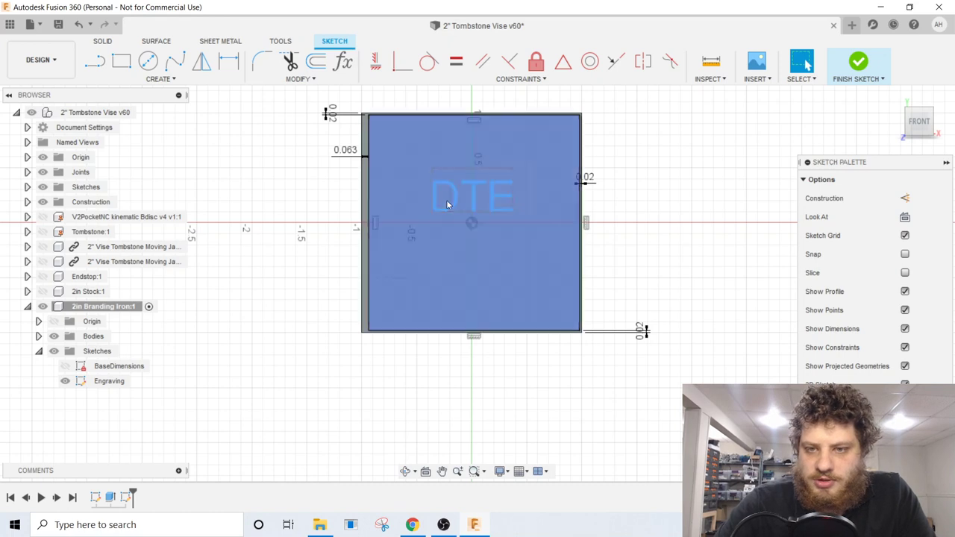
{"action": "double_click", "coordinate": [601, 182]}
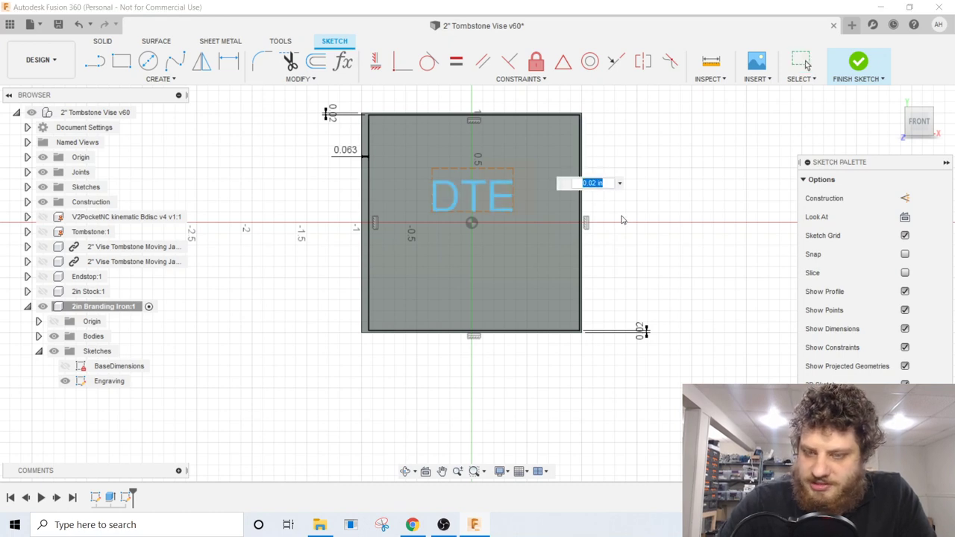
{"action": "type", "text": ".125"}
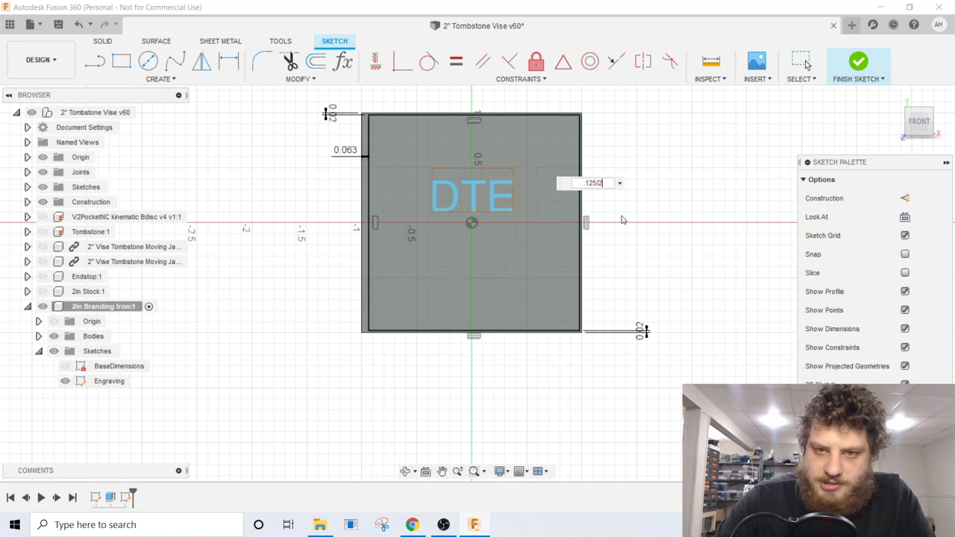
{"action": "type", "text": "/2"}
{"action": "key", "text": "Return"}
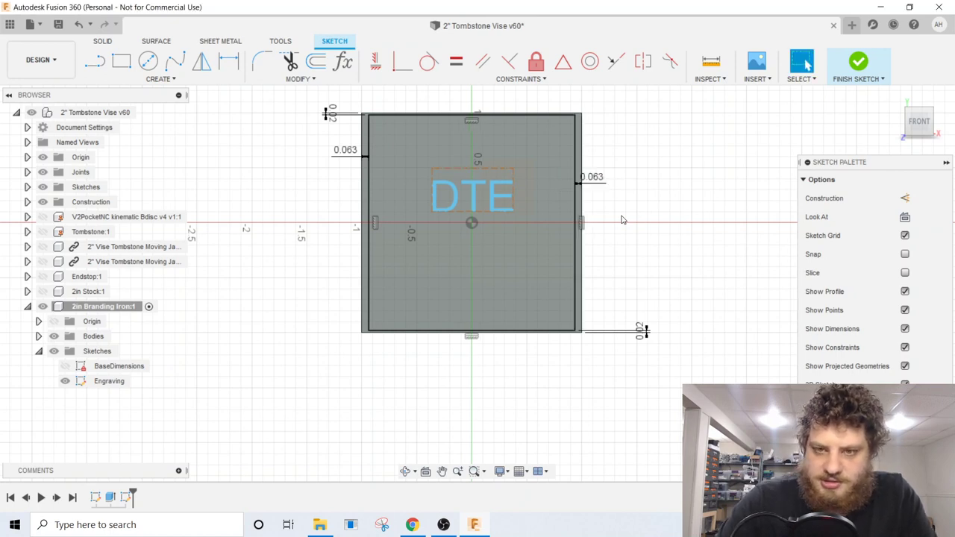
{"action": "scroll", "coordinate": [559, 176], "scroll_direction": "up", "scroll_amount": 1}
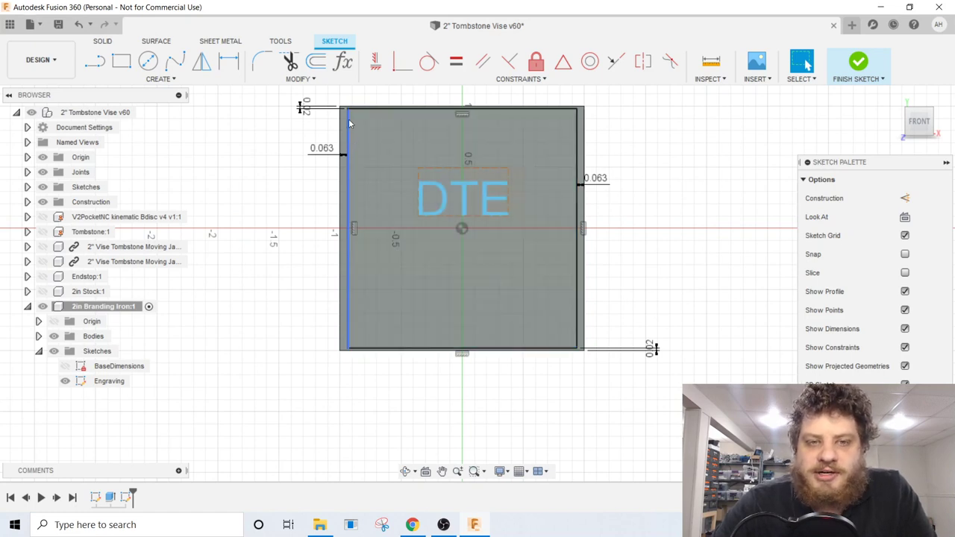
{"action": "left_click", "coordinate": [522, 110]}
{"action": "left_click", "coordinate": [537, 227]}
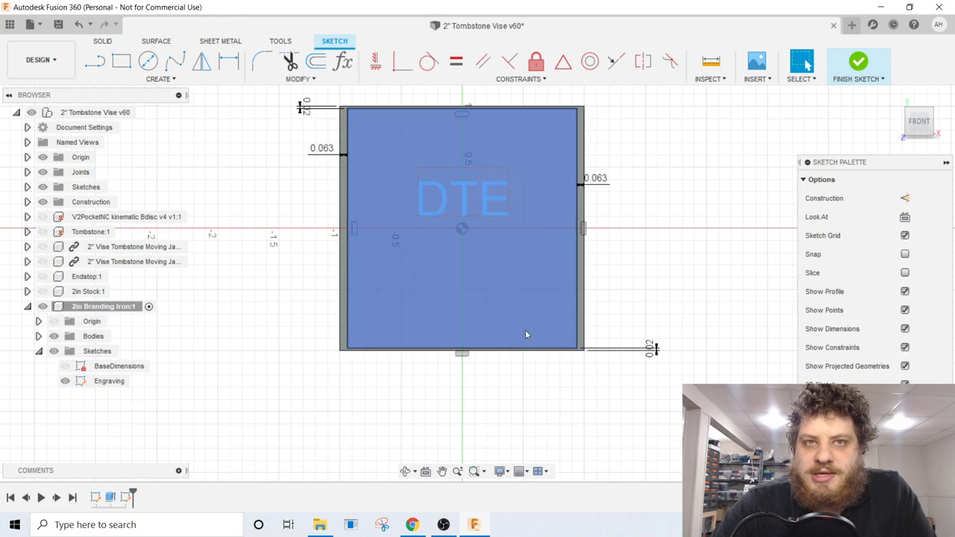
- Finish the sketch and extrude the DTE text profile by EngravingDepth with the Join operation
{"action": "left_click", "coordinate": [858, 64]}
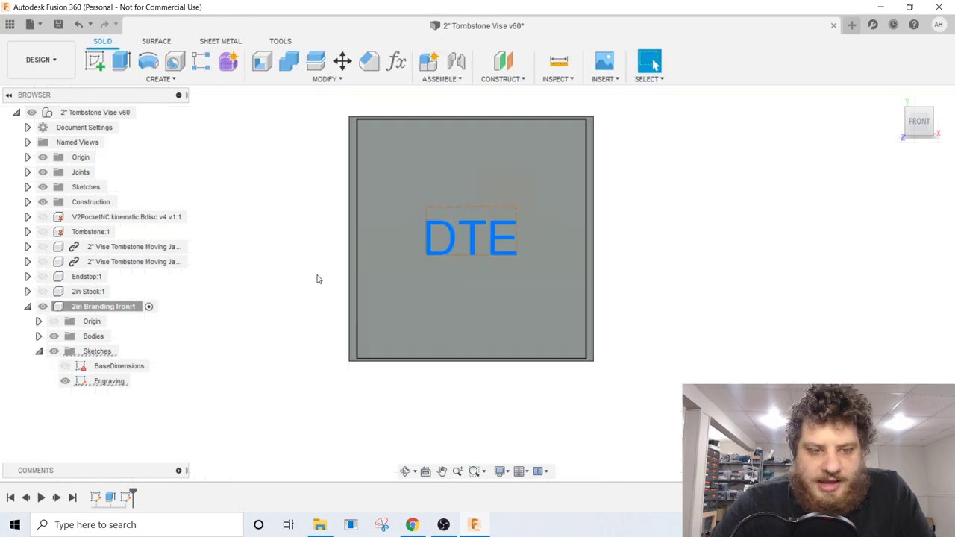
{"action": "middle_click_drag", "start_coordinate": [318, 277], "coordinate": [288, 303], "text": "shift"}
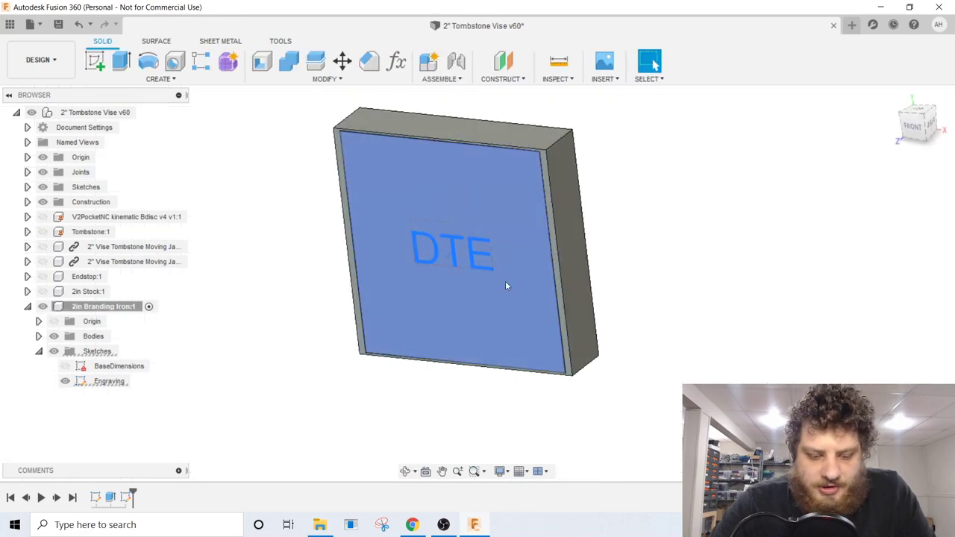
{"action": "key", "text": "e"}
{"action": "left_click_drag", "start_coordinate": [454, 252], "coordinate": [440, 439]}
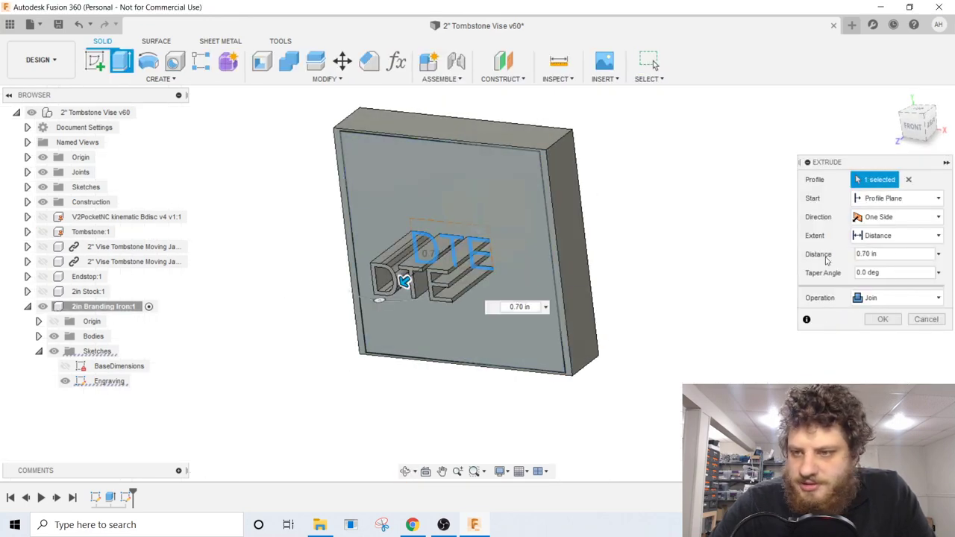
{"action": "left_click", "coordinate": [904, 254]}
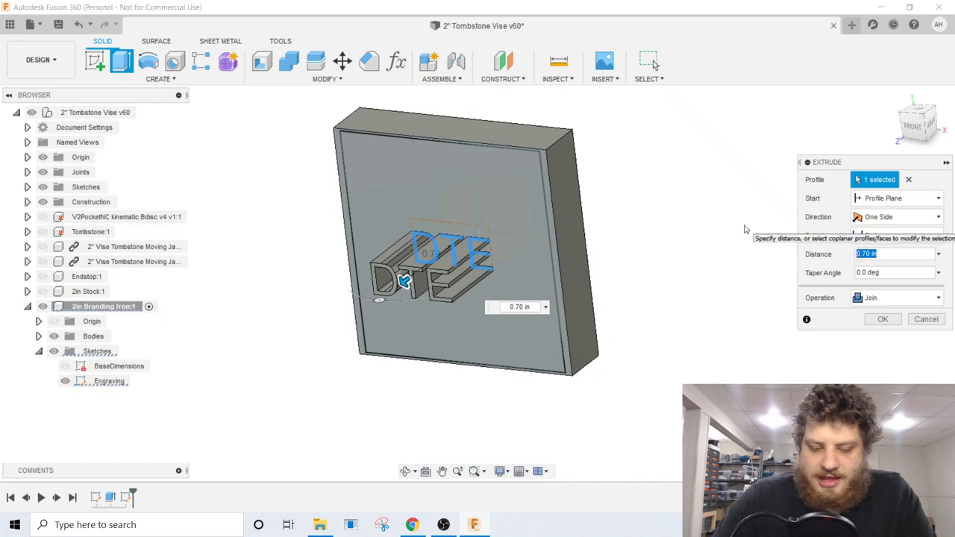
{"action": "type", "text": "eng"}
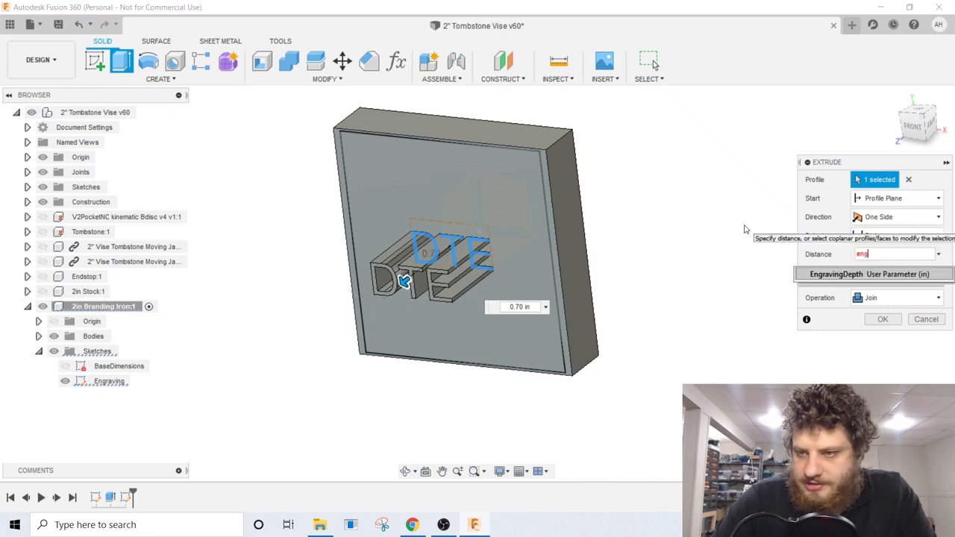
{"action": "key", "text": "Return"}
{"action": "key", "text": "Return"}
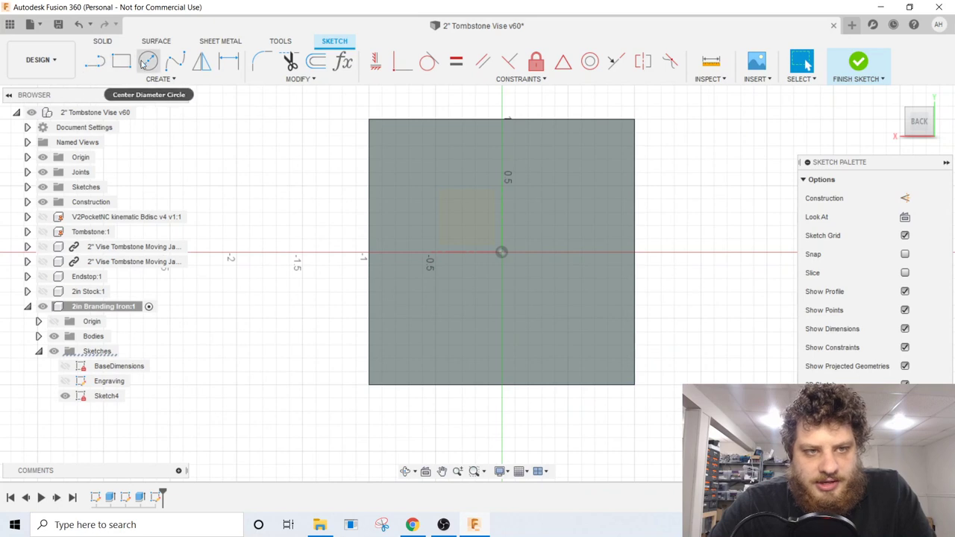
- Draw a circle about 0.46 in across at the centre of the block's back face and place its diameter dimension
{"action": "left_click", "coordinate": [143, 65]}
{"action": "left_click", "coordinate": [501, 252]}
{"action": "left_click", "coordinate": [519, 277]}
{"action": "key", "text": "Escape"}
{"action": "key", "text": "d"}
{"action": "left_click", "coordinate": [509, 280]}
{"action": "left_click", "coordinate": [699, 172]}
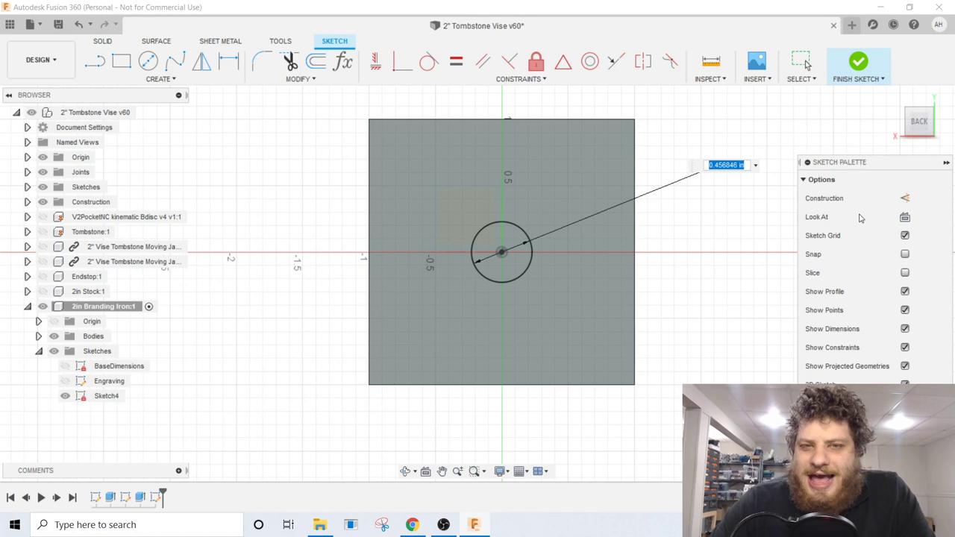
- Look up the 5/16-24 internal thread limits in the browser's screw thread chart and enter (.267+.277) in the circle's diameter back in Fusion 360
{"action": "left_click", "coordinate": [410, 528]}
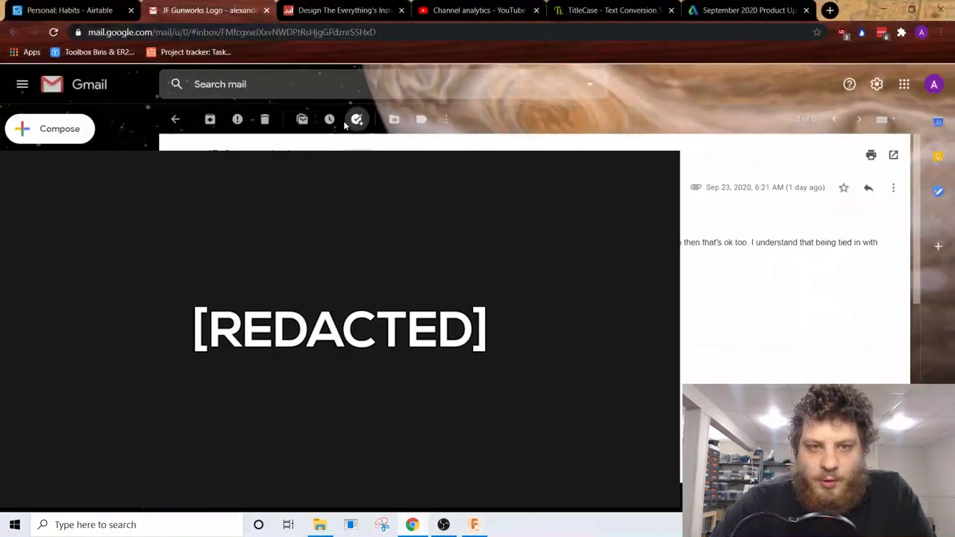
{"action": "left_click", "coordinate": [614, 9]}
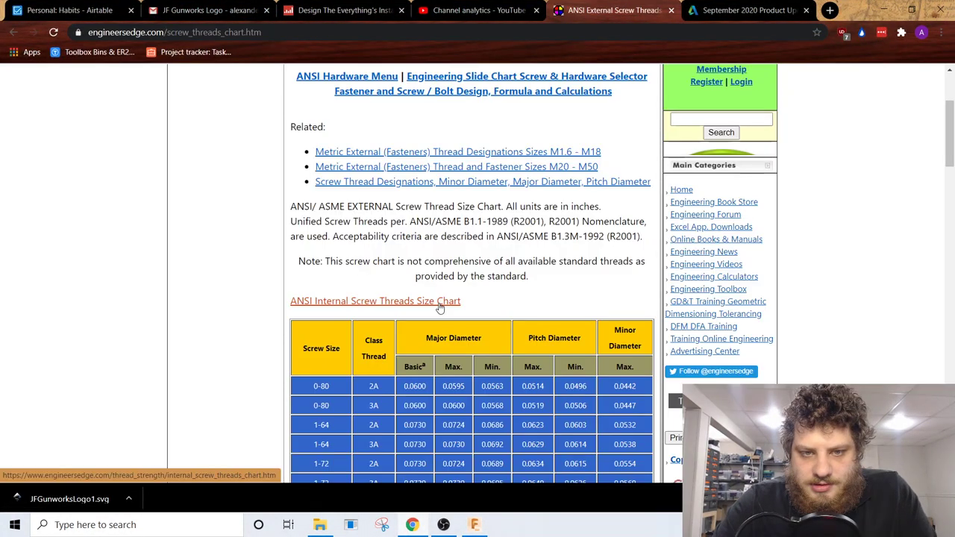
{"action": "left_click", "coordinate": [428, 300]}
{"action": "scroll", "coordinate": [209, 316], "scroll_direction": "down", "scroll_amount": 15}
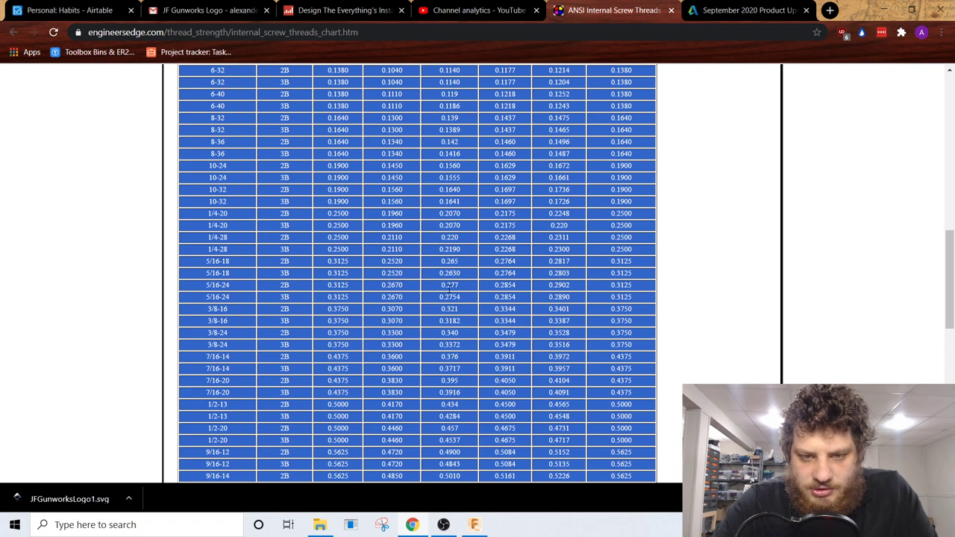
{"action": "key", "text": "alt+Tab"}
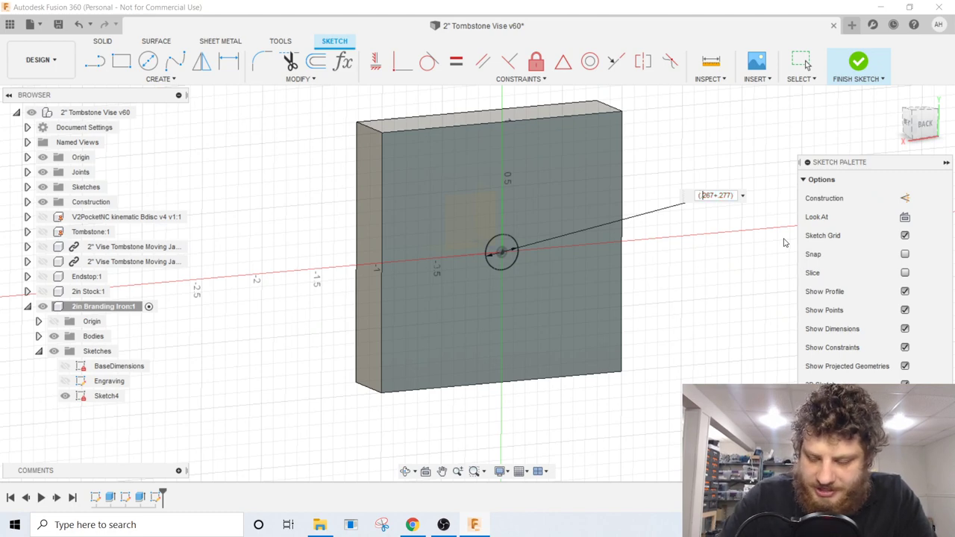
- Extrude the handle hole circle with a distance of IronDepth-.125
{"action": "type", "text": "eI"}
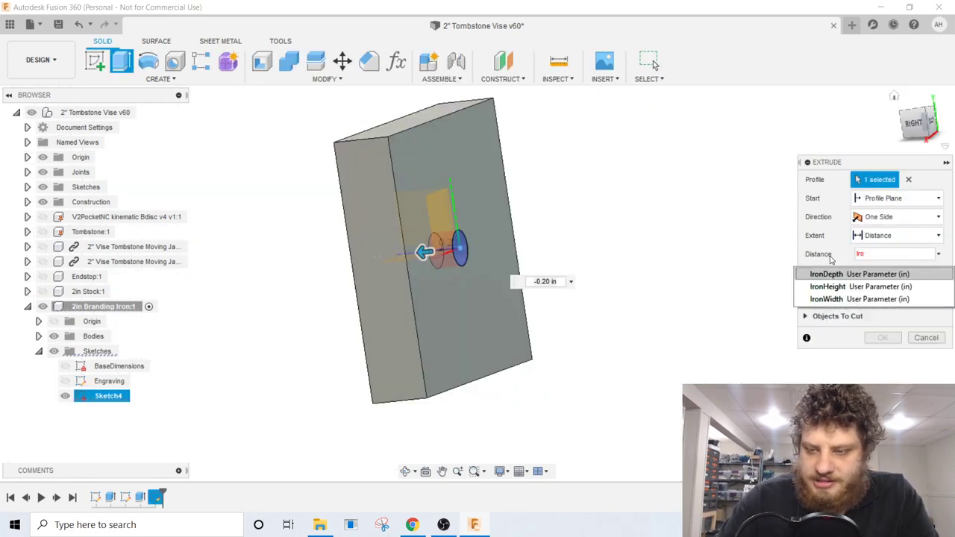
{"action": "type", "text": "ro"}
{"action": "key", "text": "Return"}
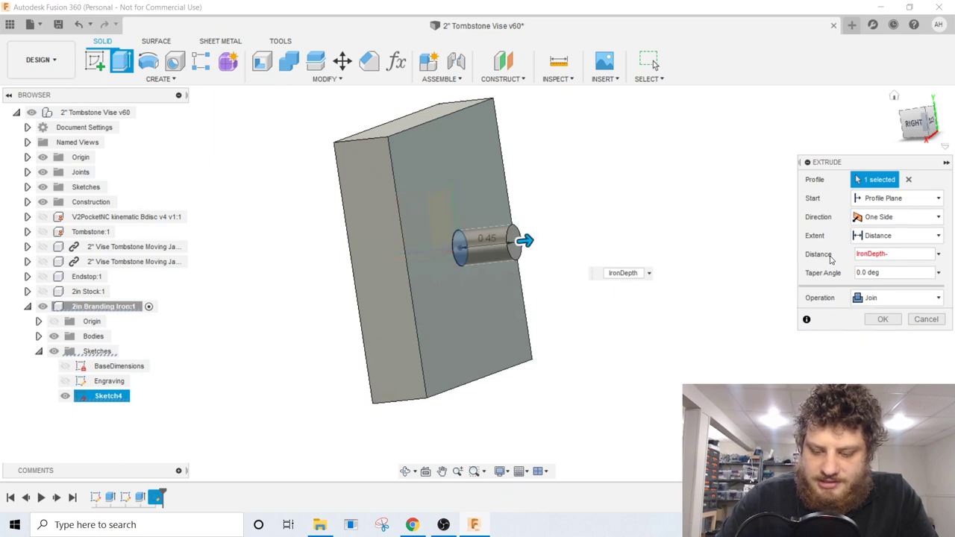
{"action": "type", "text": "-.12"}
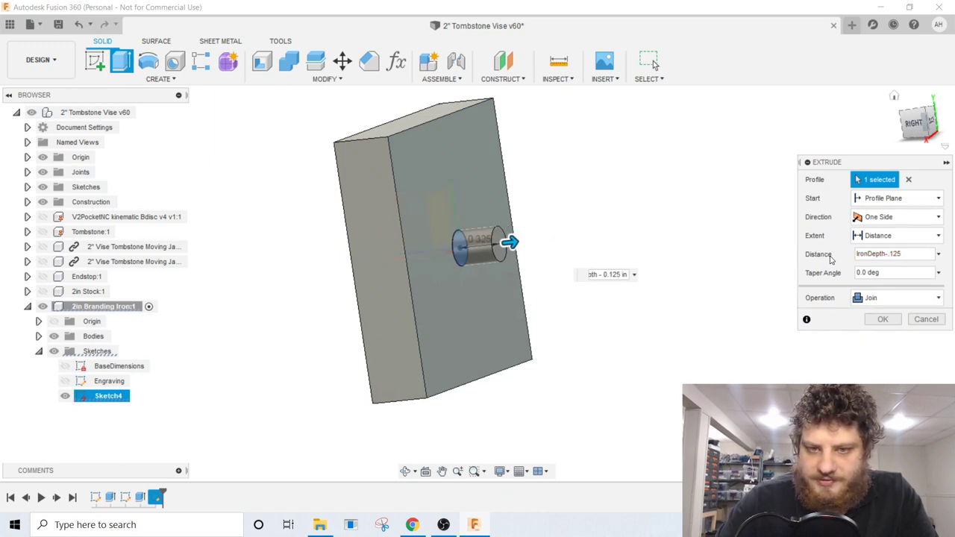
{"action": "type", "text": "5"}
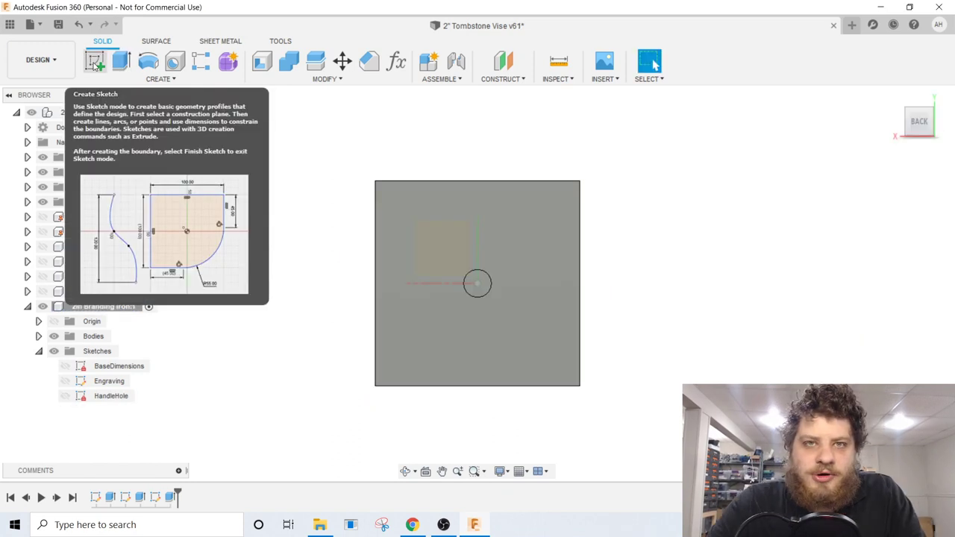
- Start a sketch on the block's back face and draw three slots forming an upward arrow above the handle hole
{"action": "left_click", "coordinate": [97, 64]}
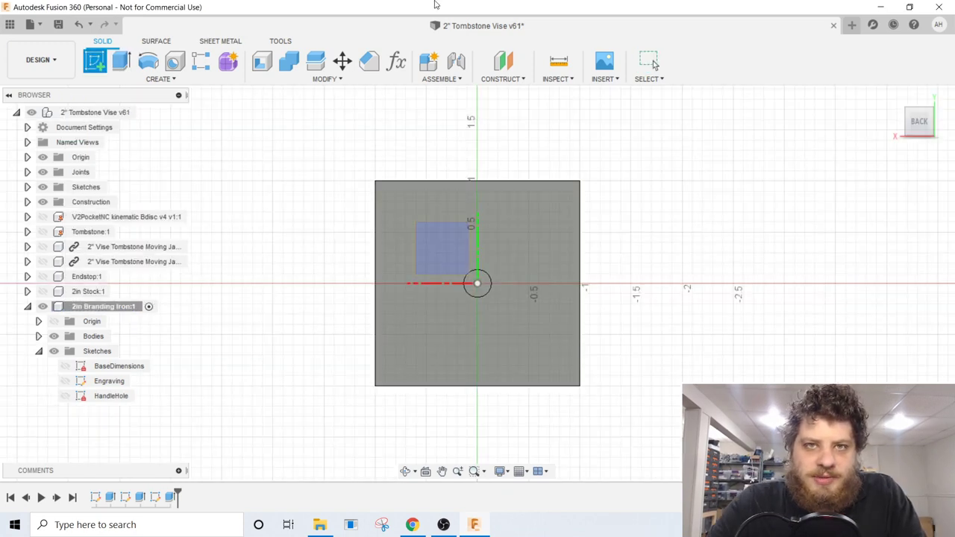
{"action": "left_click", "coordinate": [455, 241]}
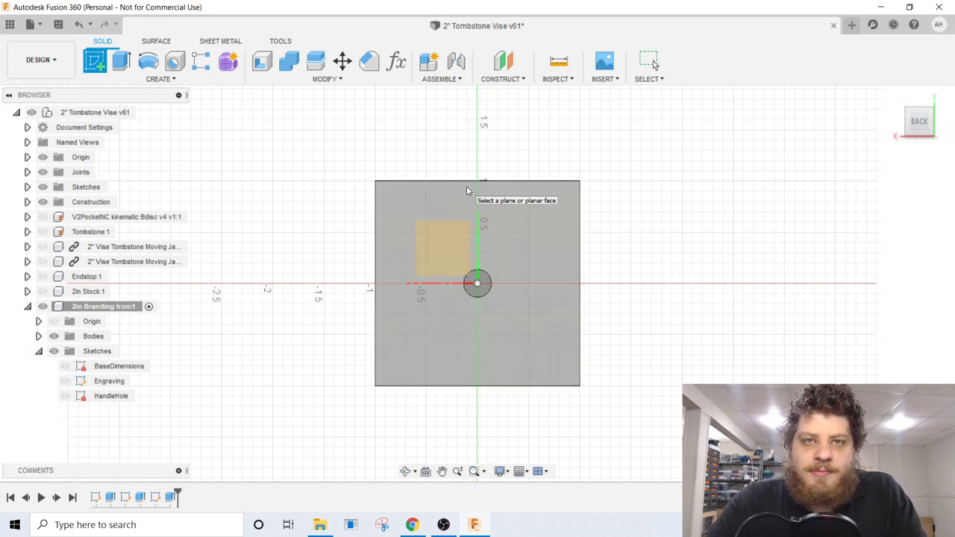
{"action": "left_click", "coordinate": [550, 206]}
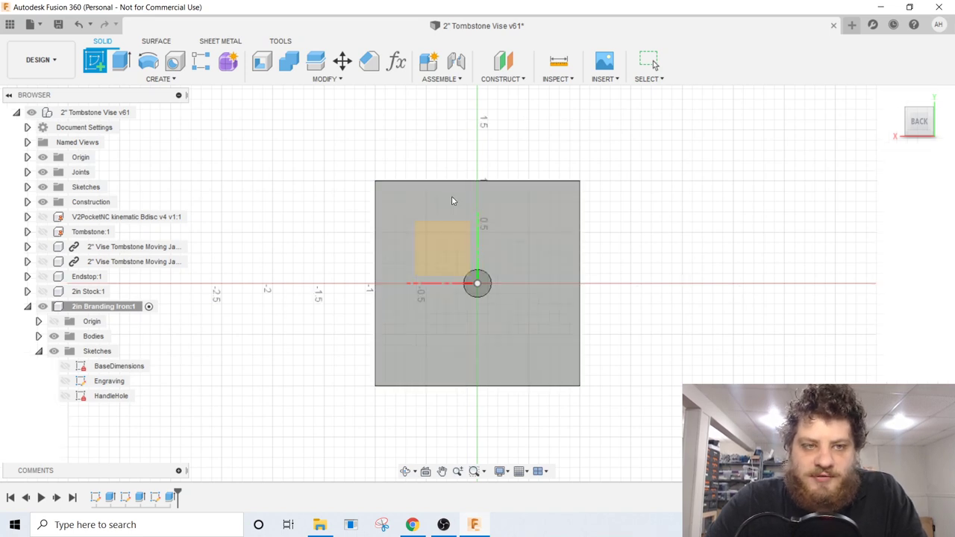
{"action": "left_click", "coordinate": [453, 246]}
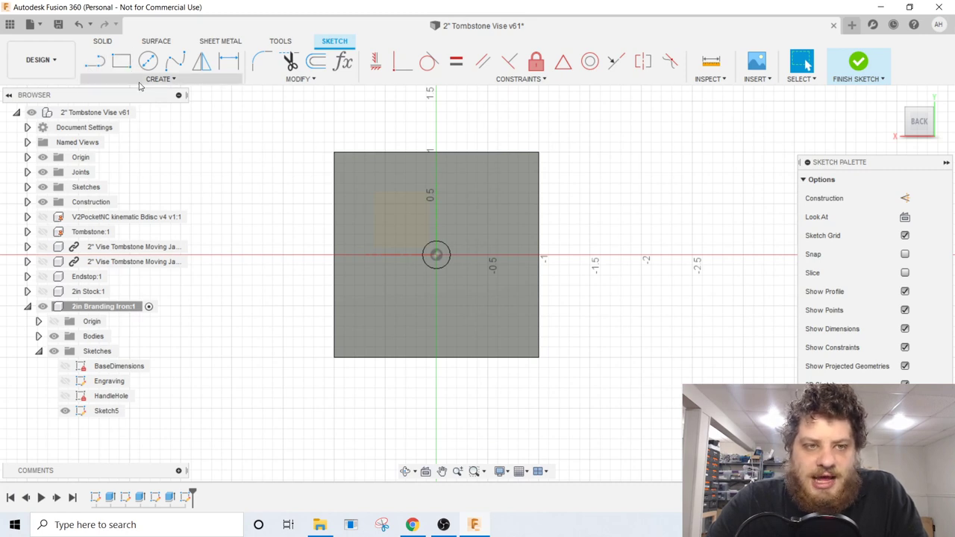
{"action": "left_click", "coordinate": [158, 79]}
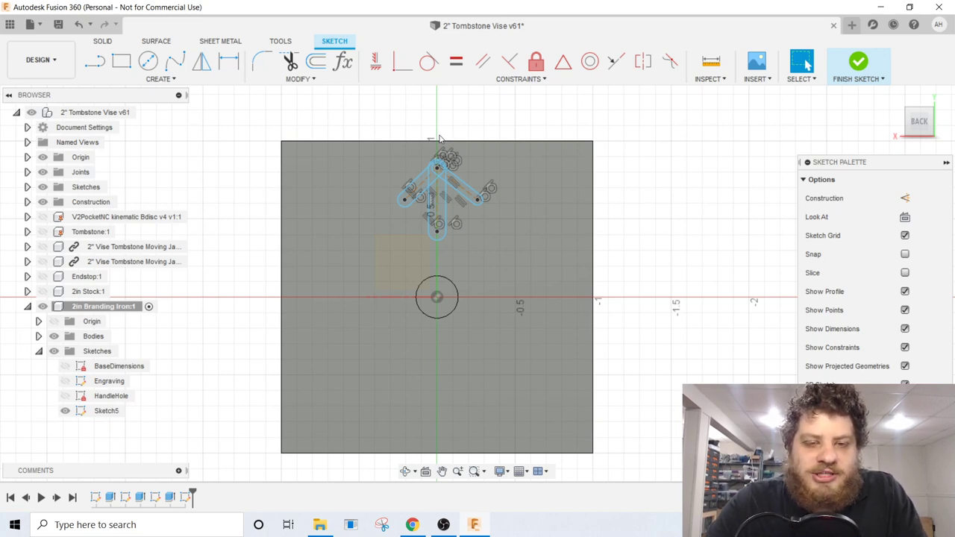
- Dimension the widths of the arrow's vertical slot and left diagonal slot as 0.125 in
{"action": "scroll", "coordinate": [426, 200], "scroll_direction": "up", "scroll_amount": 3}
{"action": "key", "text": "d"}
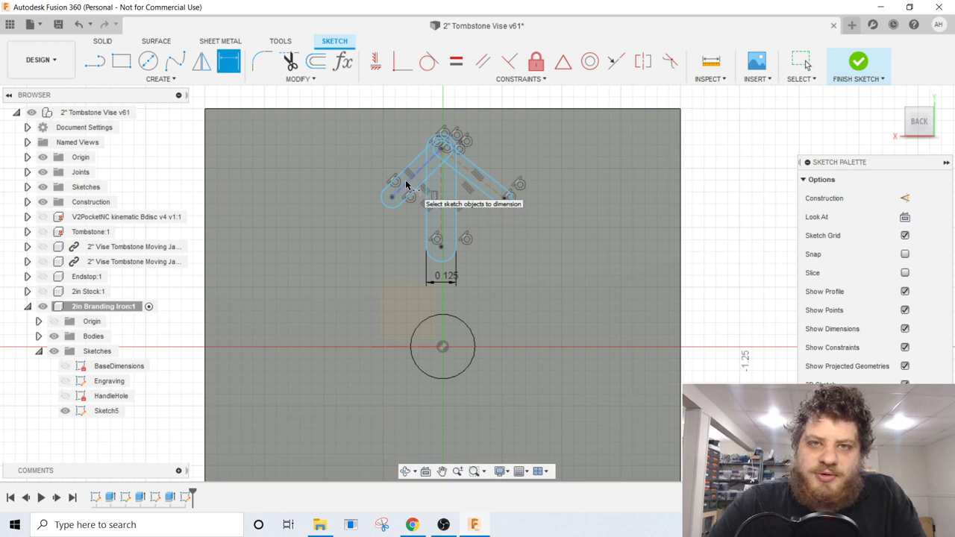
{"action": "scroll", "coordinate": [485, 194], "scroll_direction": "down", "scroll_amount": 2}
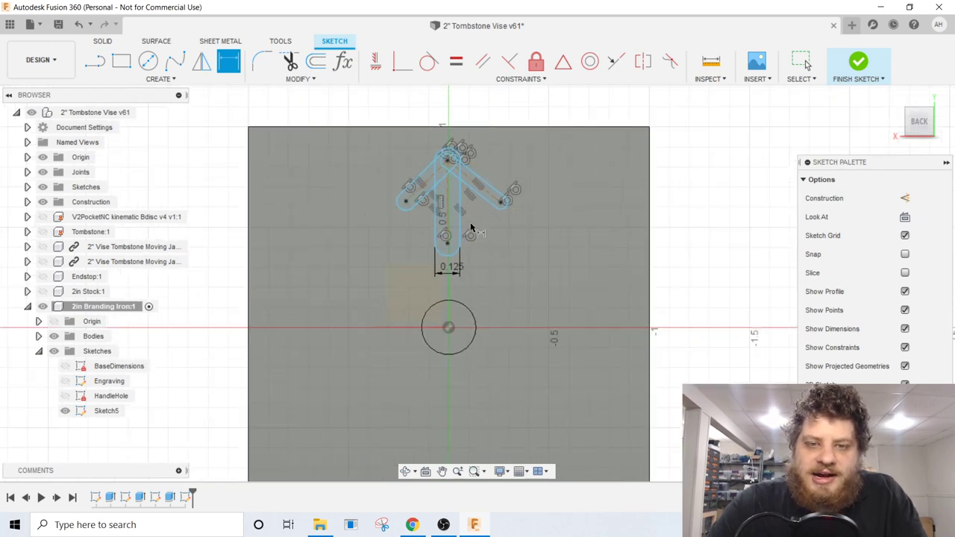
{"action": "left_click", "coordinate": [425, 177]}
{"action": "left_click", "coordinate": [362, 216]}
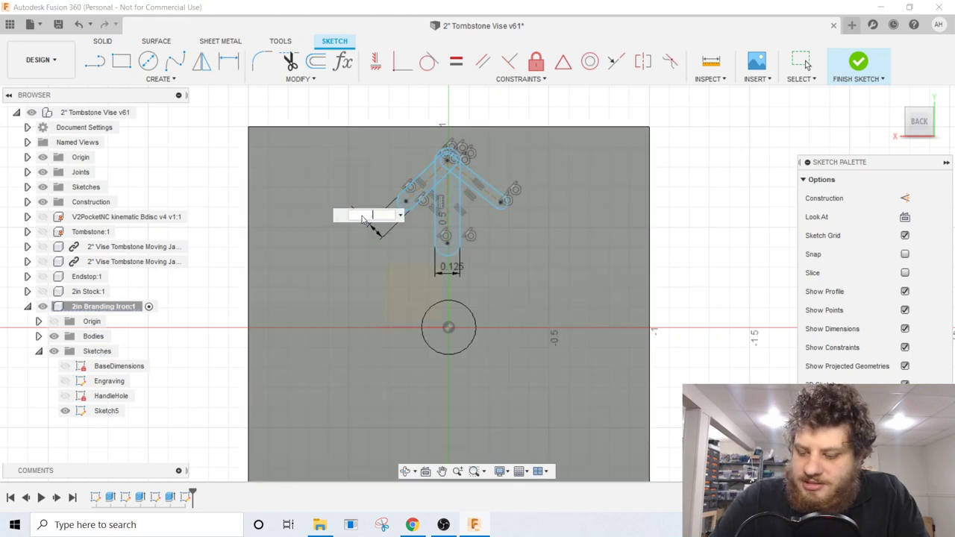
{"action": "key", "text": "Return"}
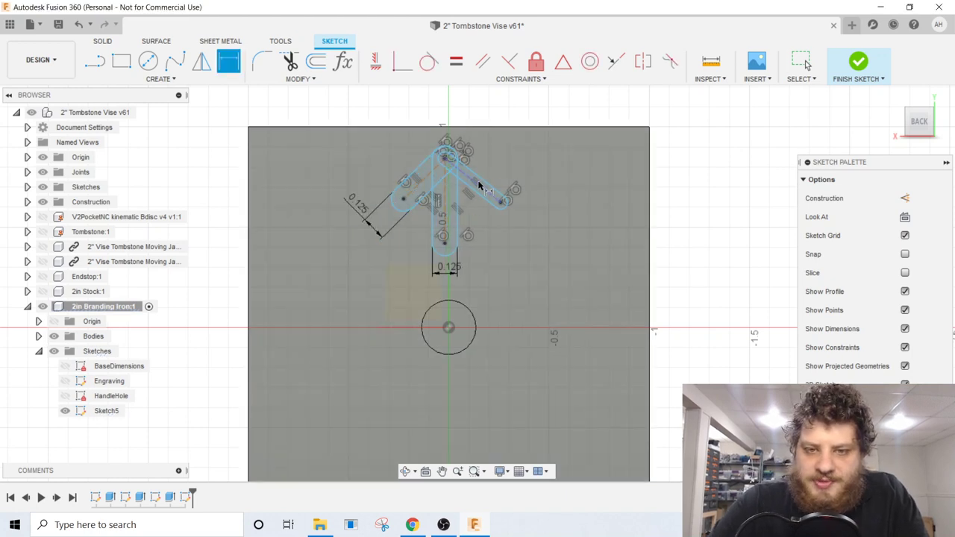
- Dimension the width of the arrow's right diagonal slot as .125 in
{"action": "scroll", "coordinate": [429, 142], "scroll_direction": "up", "scroll_amount": 2}
{"action": "left_click", "coordinate": [429, 141]}
{"action": "left_click", "coordinate": [487, 112]}
{"action": "left_click", "coordinate": [745, 130]}
{"action": "type", "text": ".125"}
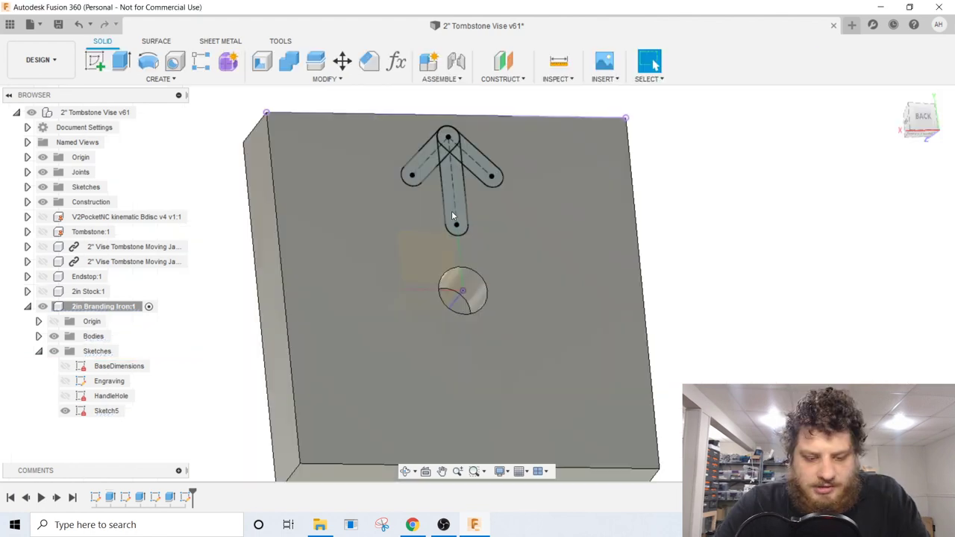
- Extrude all six profiles of the arrow sketch as a cut 0.020 in deep into the block's back face
{"action": "key", "text": "e"}
{"action": "left_click", "coordinate": [438, 147]}
{"action": "left_click", "coordinate": [448, 146]}
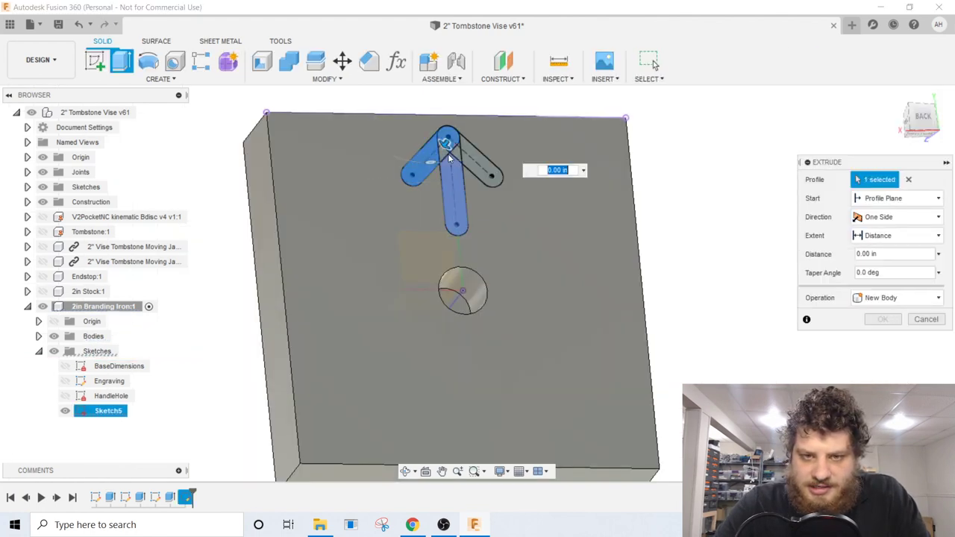
{"action": "left_click", "coordinate": [452, 165]}
{"action": "left_click", "coordinate": [467, 155]}
{"action": "left_click", "coordinate": [456, 152]}
{"action": "left_click", "coordinate": [443, 152]}
{"action": "left_click_drag", "start_coordinate": [443, 152], "coordinate": [438, 159]}
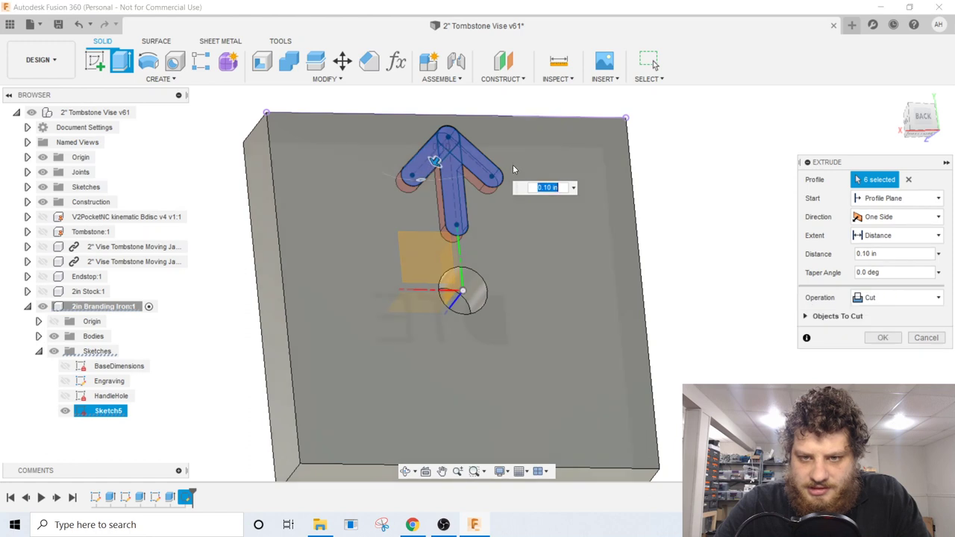
{"action": "type", "text": "0"}
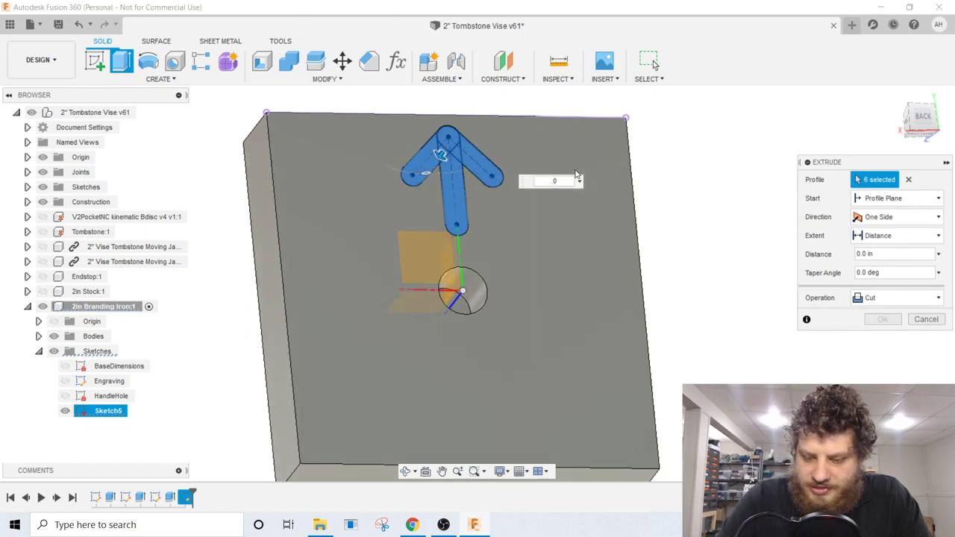
{"action": "type", "text": ".020"}
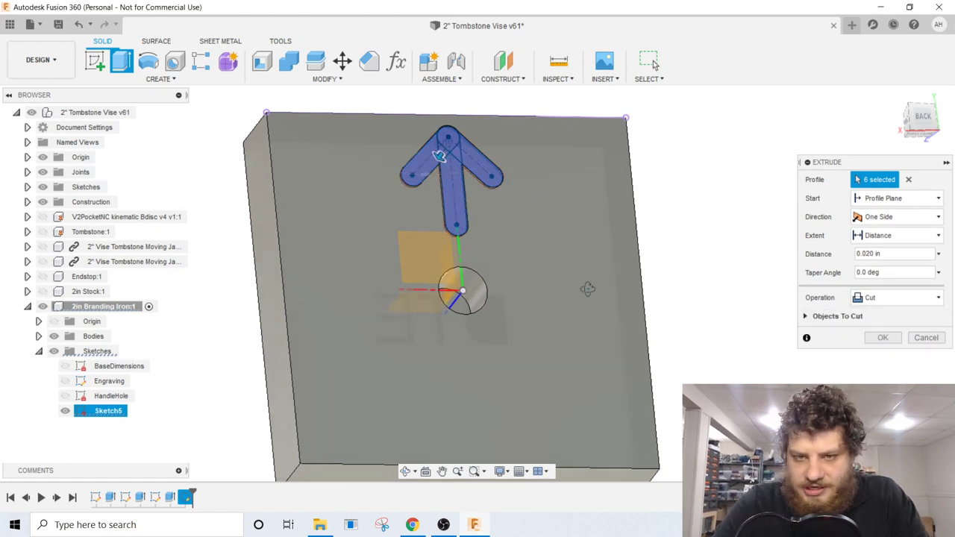
{"action": "left_click", "coordinate": [883, 338]}
- Rename the arrow's sketch as Arrow
{"action": "middle_click_drag", "start_coordinate": [656, 333], "coordinate": [613, 345], "text": "shift"}
{"action": "left_click", "coordinate": [111, 412]}
{"action": "left_click", "coordinate": [110, 413]}
{"action": "type", "text": "Arrow"}
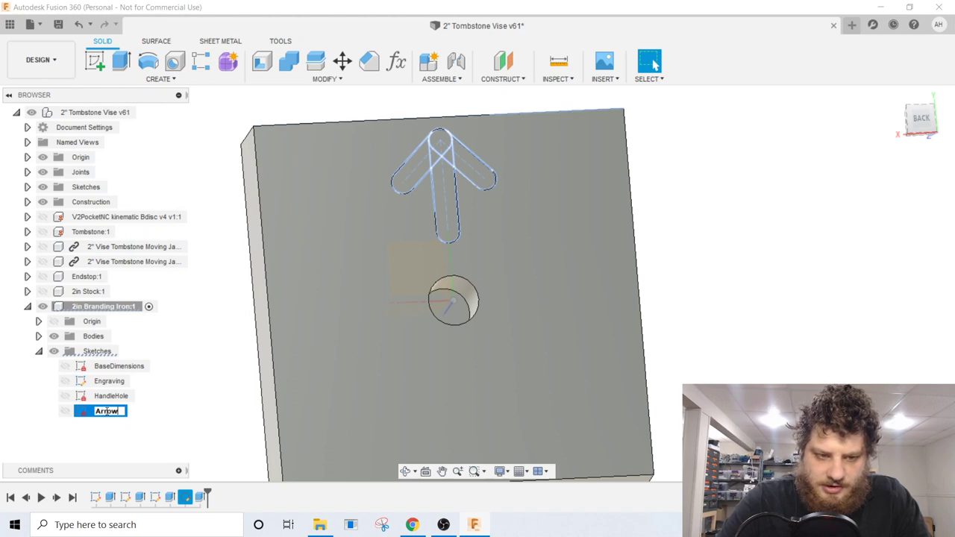
{"action": "key", "text": "Return"}
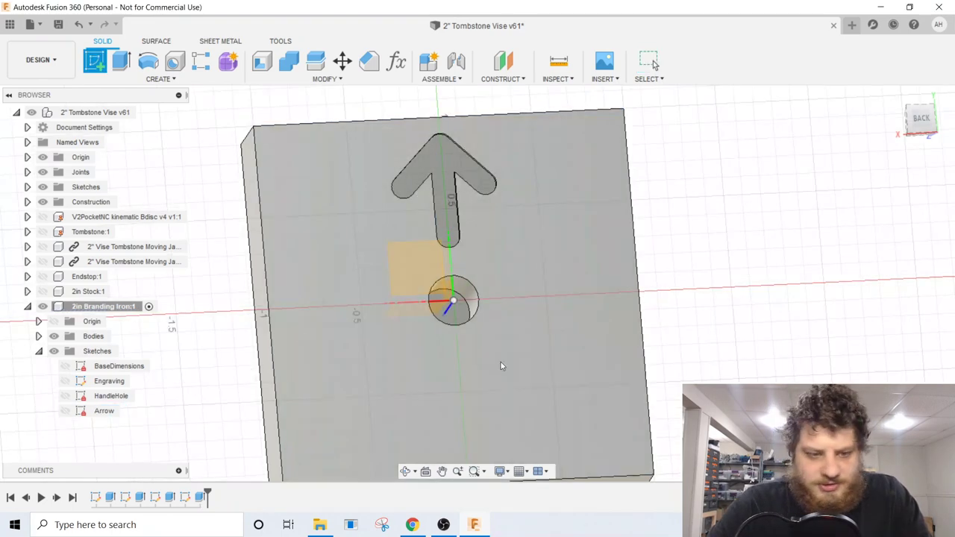
- Start a sketch on the block's back face and draw two overlapping slots forming an L near the lower-left corner
{"action": "left_click", "coordinate": [368, 356]}
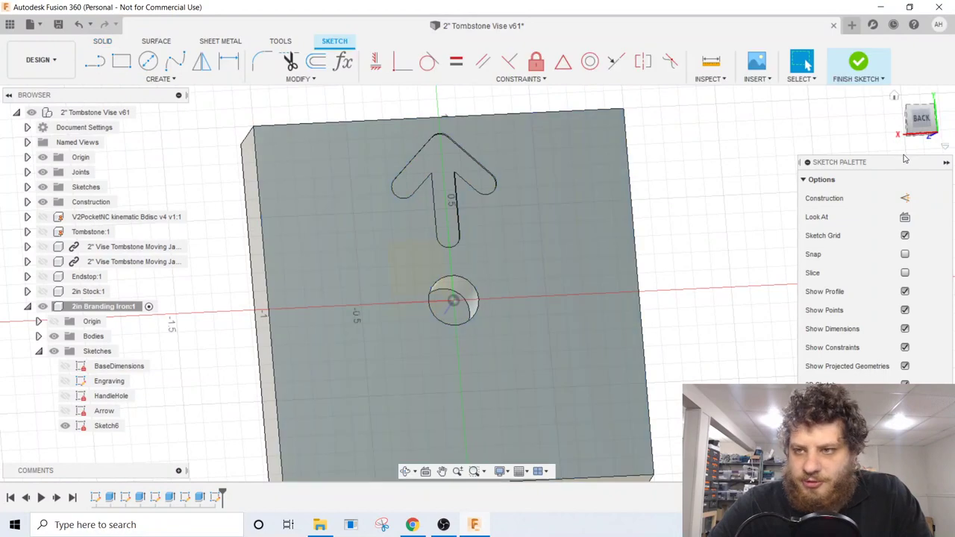
{"action": "left_click", "coordinate": [931, 119]}
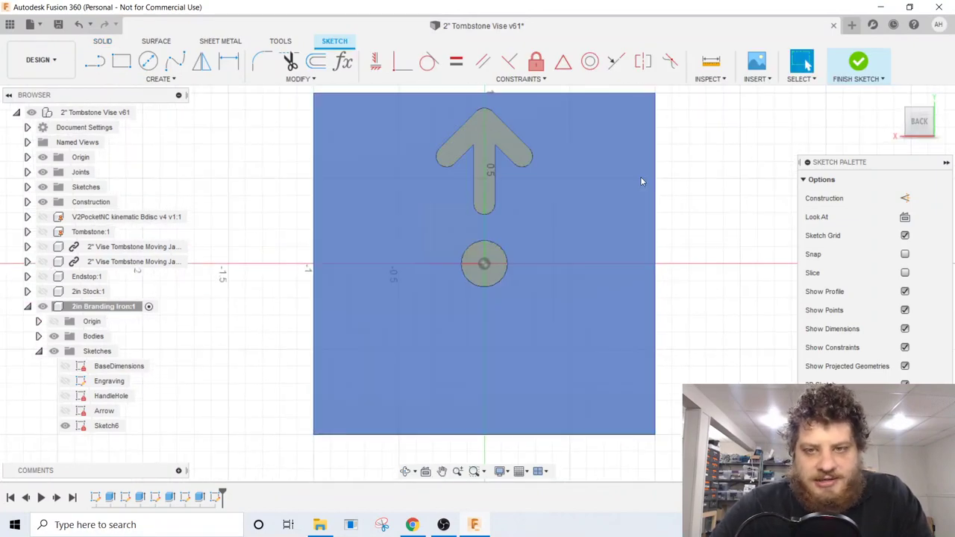
{"action": "left_click", "coordinate": [133, 78]}
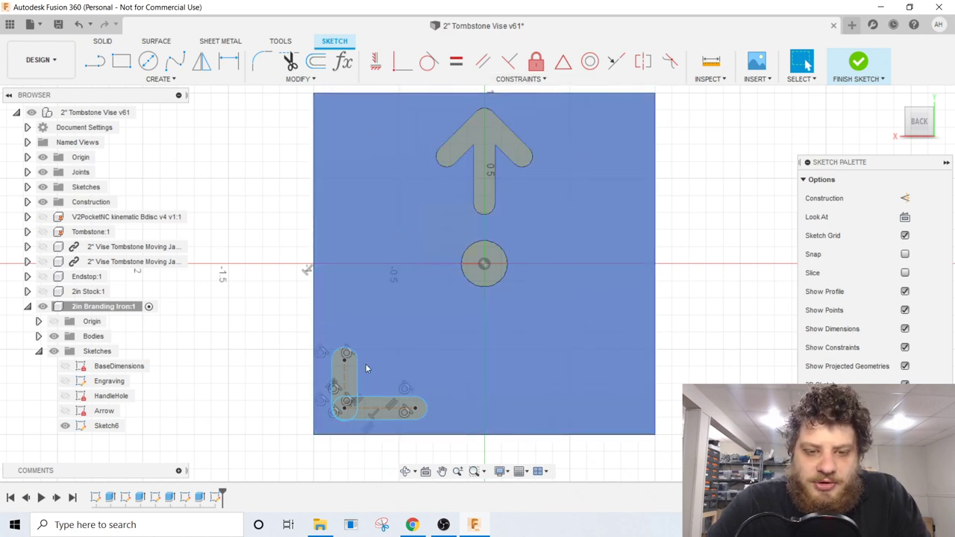
{"action": "left_click", "coordinate": [353, 352]}
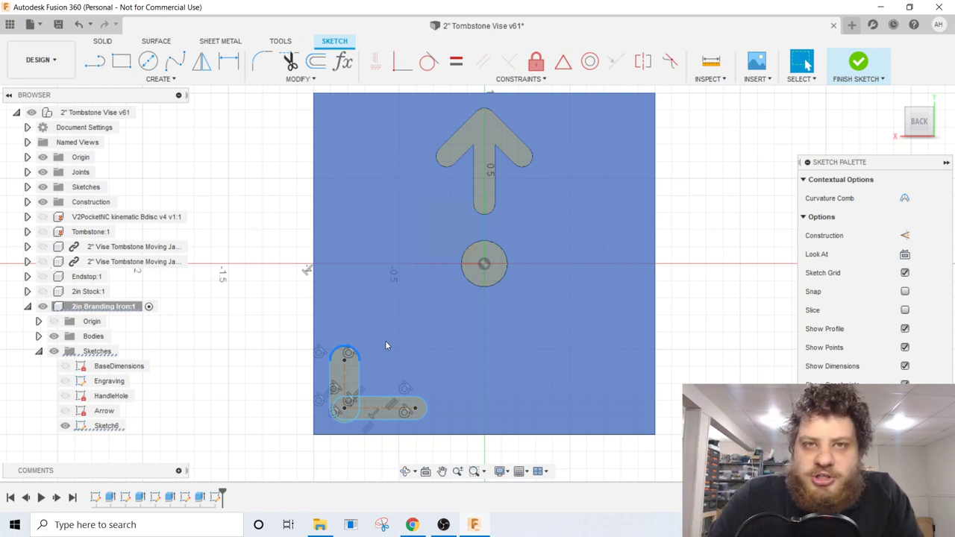
{"action": "left_click", "coordinate": [206, 371]}
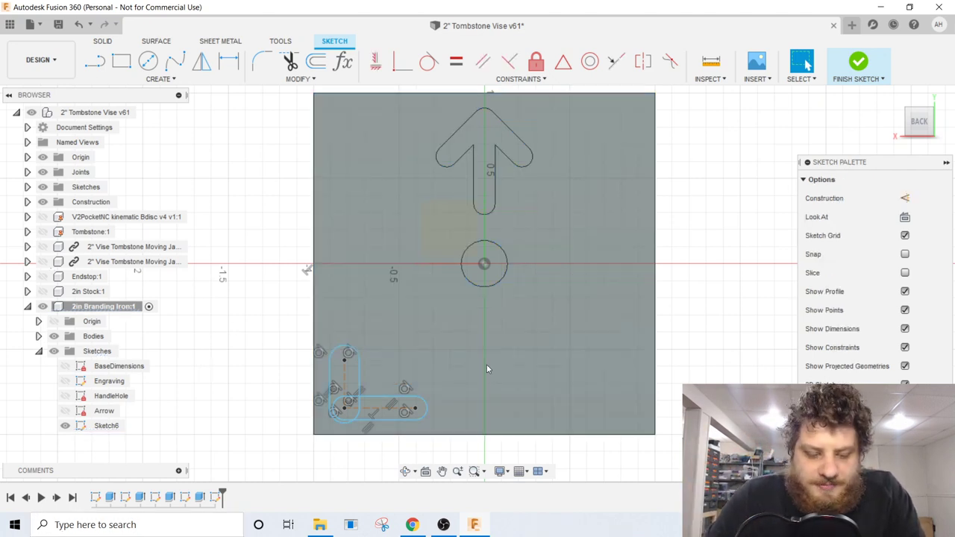
- Dimension the width of the L-shaped bracket's horizontal slot as .125 in
{"action": "key", "text": "d"}
{"action": "left_click", "coordinate": [401, 396]}
{"action": "left_click", "coordinate": [403, 419]}
{"action": "left_click", "coordinate": [467, 410]}
{"action": "type", "text": ".125"}
{"action": "key", "text": "Return"}
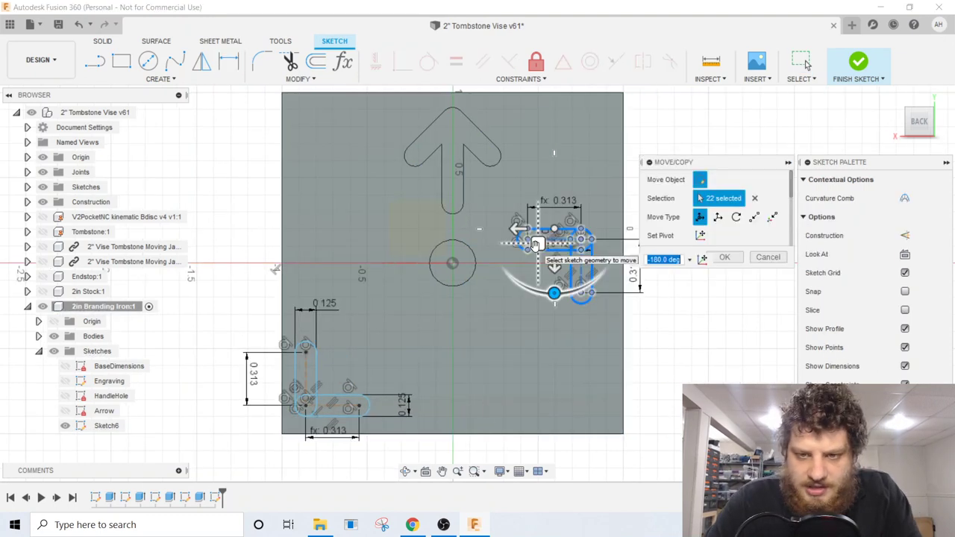
- Copy the L-shaped bracket to the face's other corners, facing each corner, and align the brackets with Horizontal/Vertical constraints
{"action": "mouse_move", "coordinate": [539, 242]}
{"action": "left_mouse_down"}
{"action": "mouse_move", "coordinate": [532, 187]}
{"action": "mouse_move", "coordinate": [514, 155]}
{"action": "left_mouse_up"}
{"action": "left_click", "coordinate": [724, 257]}
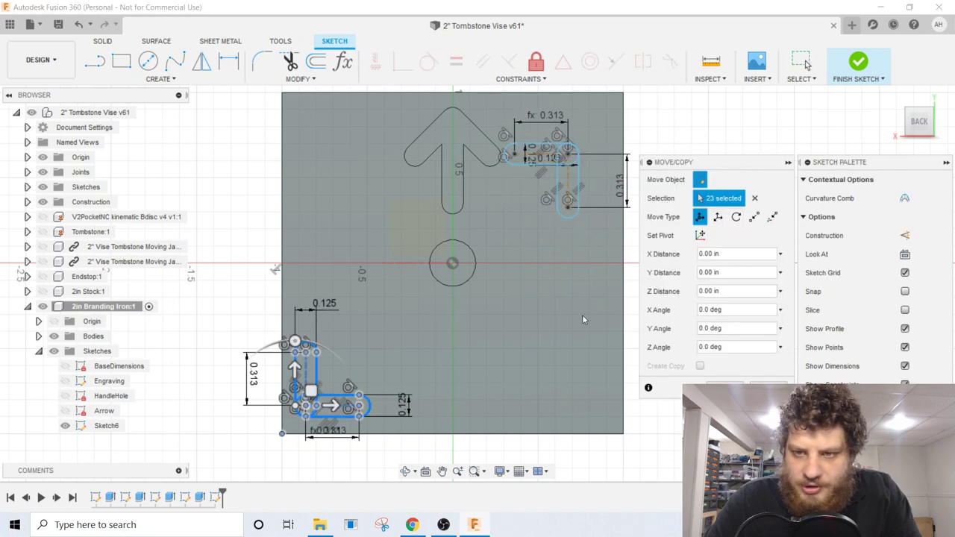
{"action": "left_click_drag", "start_coordinate": [310, 390], "coordinate": [515, 390]}
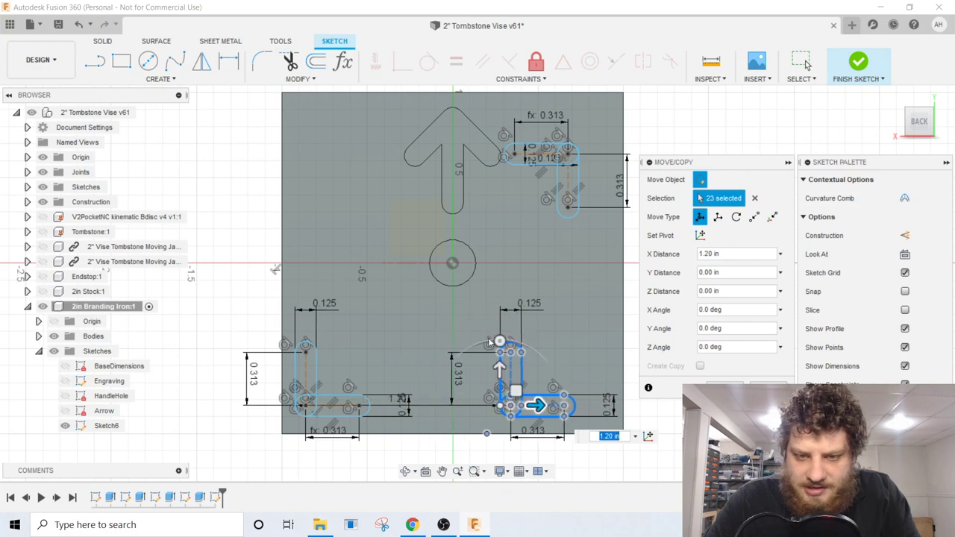
{"action": "mouse_move", "coordinate": [515, 353]}
{"action": "left_mouse_down"}
{"action": "mouse_move", "coordinate": [494, 342]}
{"action": "mouse_move", "coordinate": [451, 406]}
{"action": "mouse_move", "coordinate": [569, 386]}
{"action": "mouse_move", "coordinate": [565, 393]}
{"action": "left_mouse_up"}
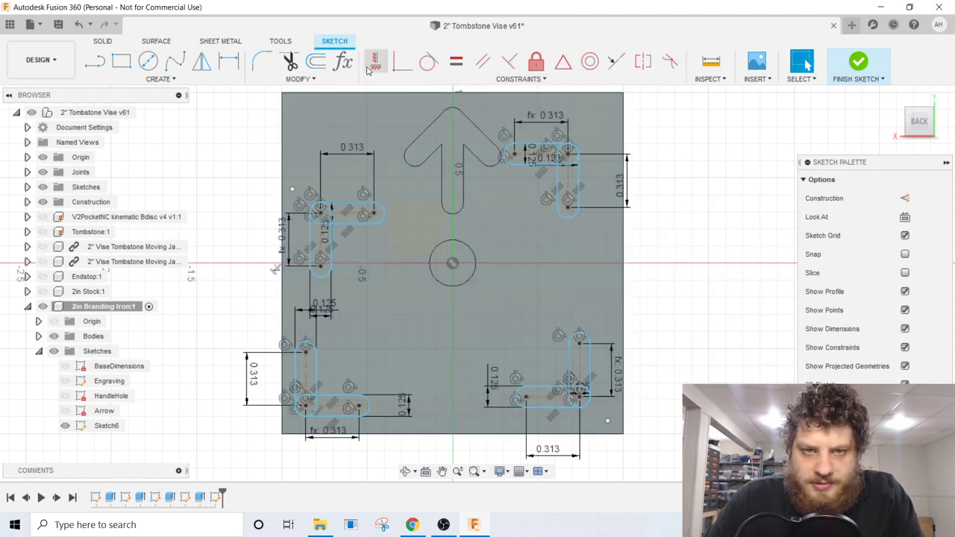
{"action": "left_click", "coordinate": [373, 65]}
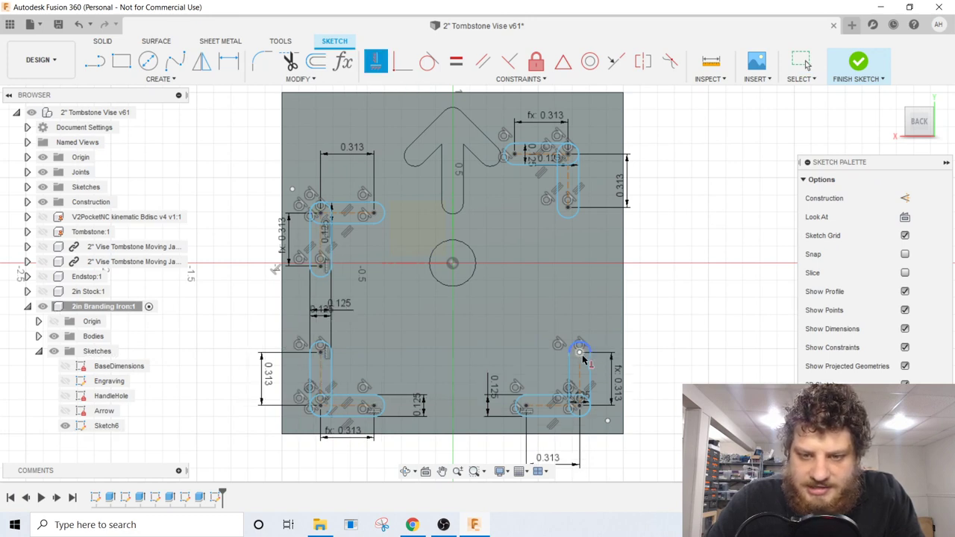
{"action": "left_click", "coordinate": [581, 352]}
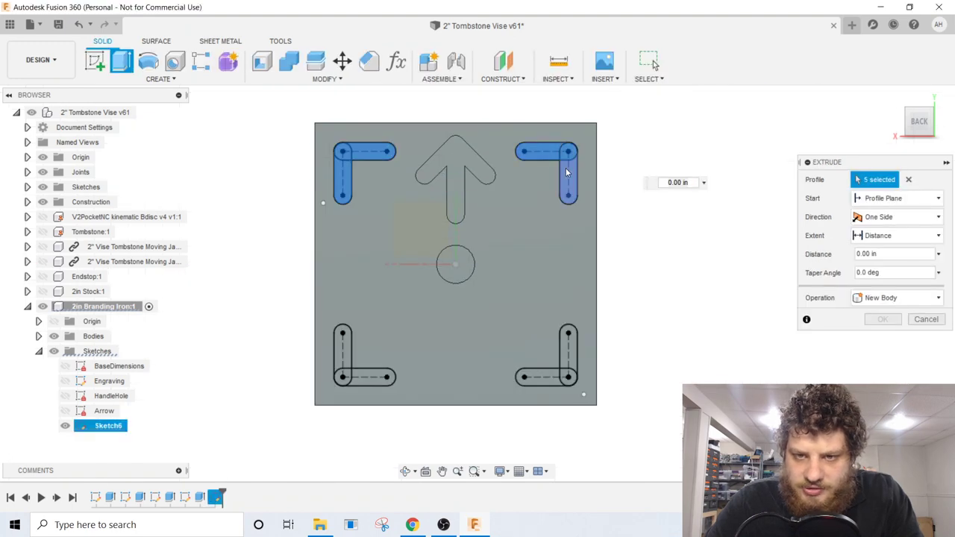
- Extrude the profiles of all four corner brackets with the To Object extent, ending at the arrow pocket's floor
{"action": "left_click", "coordinate": [556, 380]}
{"action": "left_click", "coordinate": [555, 380]}
{"action": "left_click", "coordinate": [567, 378]}
{"action": "left_click", "coordinate": [877, 237]}
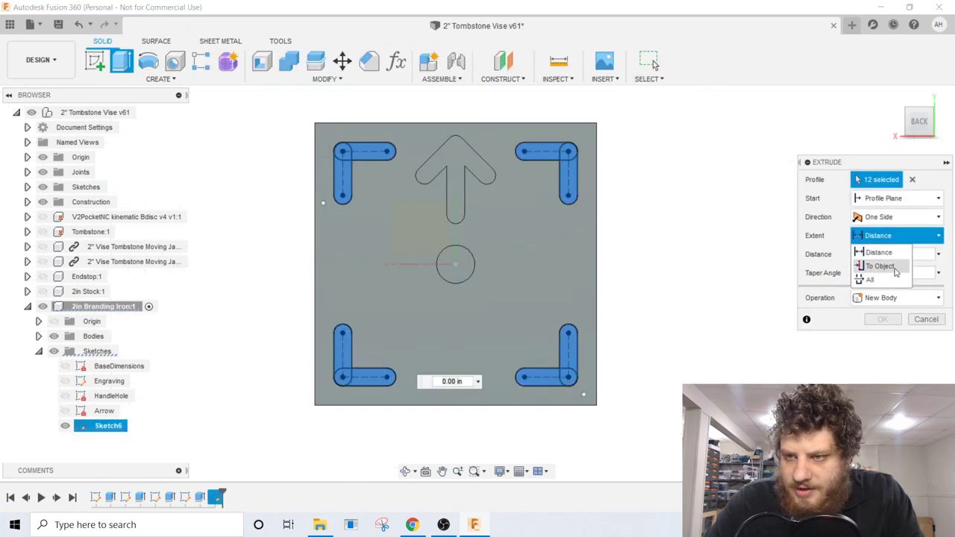
{"action": "left_click", "coordinate": [892, 267]}
{"action": "left_click", "coordinate": [460, 155]}
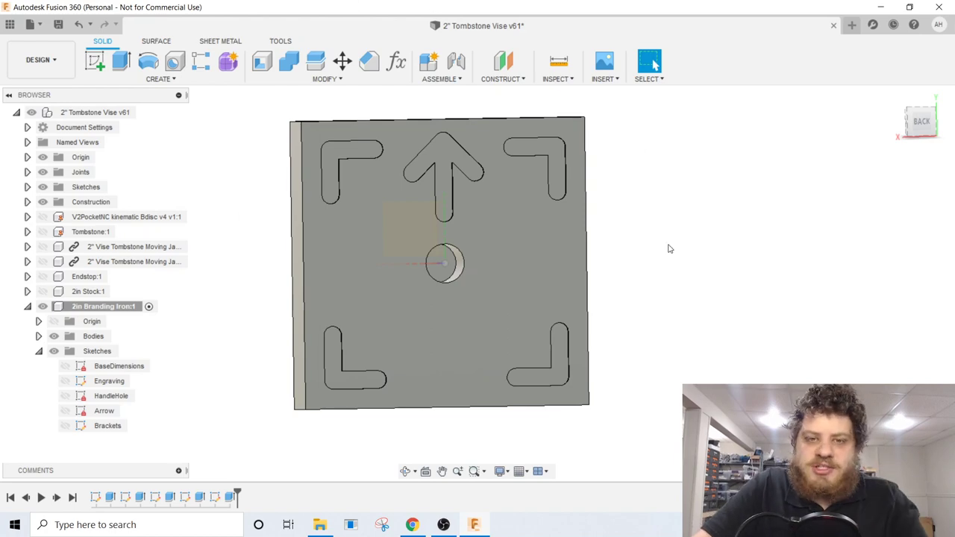
- Joint the branding iron by its back handle hole onto the front of the vise tombstone, with the raised text facing outward
{"action": "middle_click_drag", "start_coordinate": [485, 195], "coordinate": [463, 183], "text": "shift"}
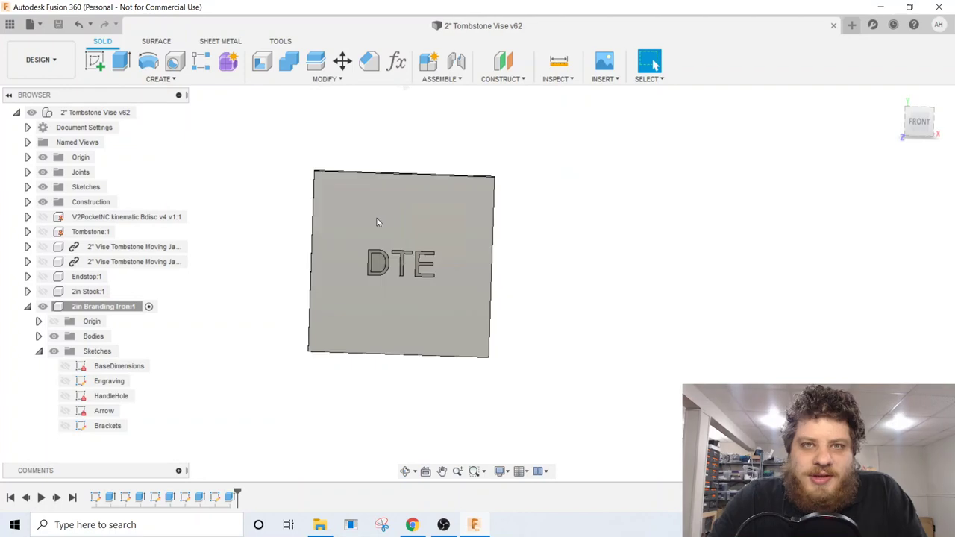
{"action": "middle_click_drag", "start_coordinate": [376, 217], "coordinate": [581, 247], "text": "shift"}
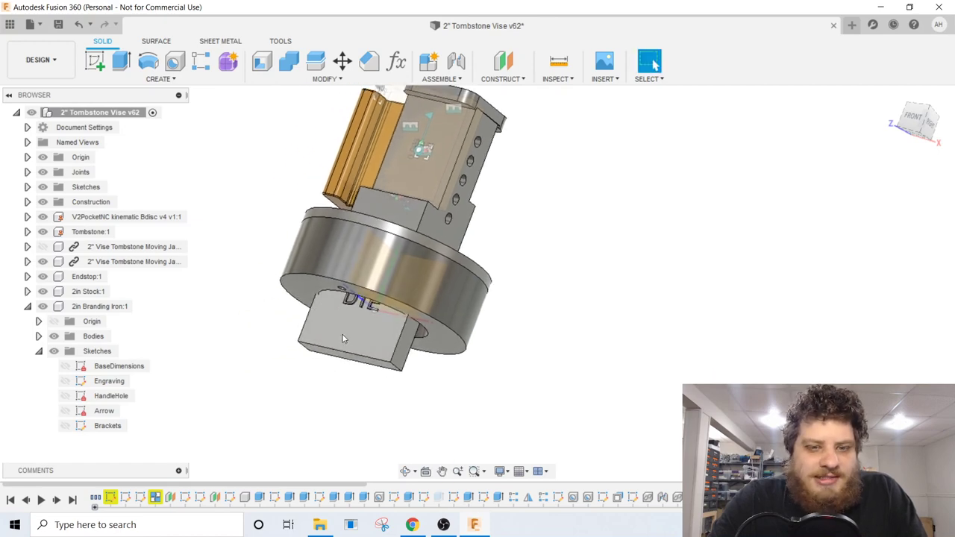
{"action": "middle_click_drag", "start_coordinate": [321, 330], "coordinate": [364, 259], "text": "shift"}
{"action": "key", "text": "j"}
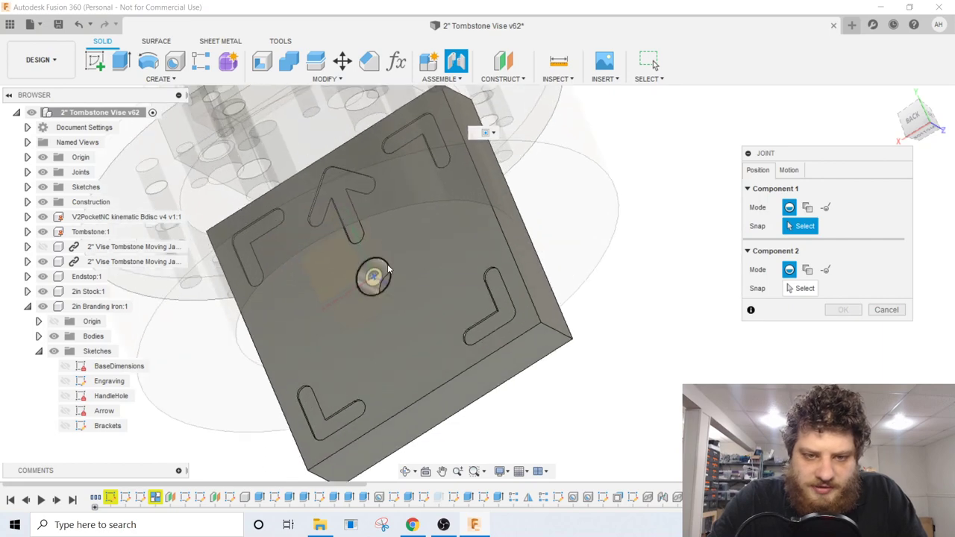
{"action": "left_click", "coordinate": [381, 276]}
{"action": "scroll", "coordinate": [439, 272], "scroll_direction": "down", "scroll_amount": 5}
{"action": "middle_click_drag", "start_coordinate": [557, 207], "coordinate": [443, 225], "text": "shift"}
{"action": "middle_click_drag", "start_coordinate": [443, 225], "coordinate": [315, 282]}
{"action": "scroll", "coordinate": [317, 287], "scroll_direction": "up", "scroll_amount": 5}
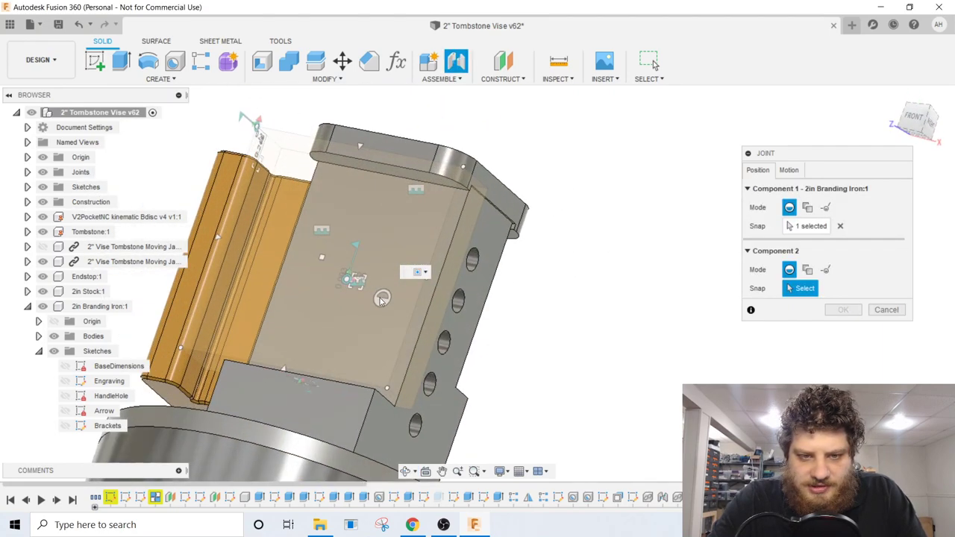
{"action": "middle_click_drag", "start_coordinate": [381, 298], "coordinate": [414, 330], "text": "shift"}
{"action": "left_click", "coordinate": [438, 289]}
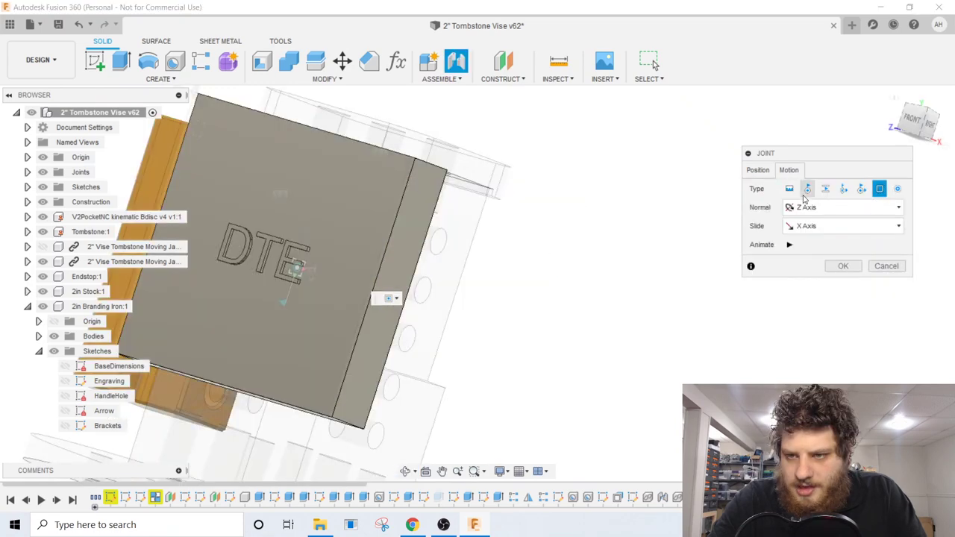
{"action": "middle_click_drag", "start_coordinate": [438, 289], "coordinate": [439, 256], "text": "shift"}
{"action": "middle_click_drag", "start_coordinate": [438, 256], "coordinate": [405, 290], "text": "shift"}
{"action": "left_click", "coordinate": [846, 241]}
- Examine from the right side how the branding iron and its raised text fit within the stock's thickness
{"action": "middle_click_drag", "start_coordinate": [634, 179], "coordinate": [543, 195], "text": "shift"}
{"action": "left_click", "coordinate": [927, 125]}
{"action": "scroll", "coordinate": [439, 182], "scroll_direction": "up", "scroll_amount": 5}
{"action": "scroll", "coordinate": [444, 153], "scroll_direction": "up", "scroll_amount": 3}
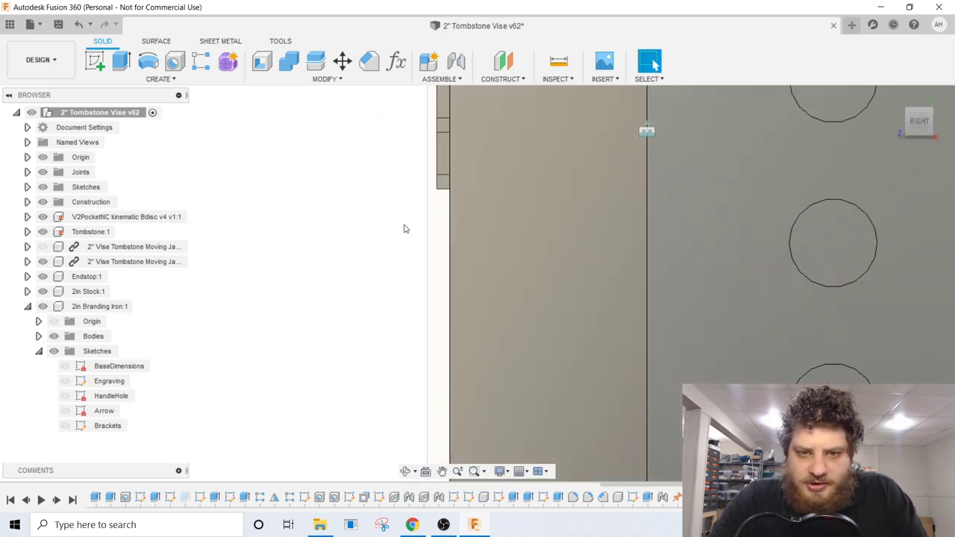
{"action": "scroll", "coordinate": [418, 175], "scroll_direction": "down", "scroll_amount": 5}
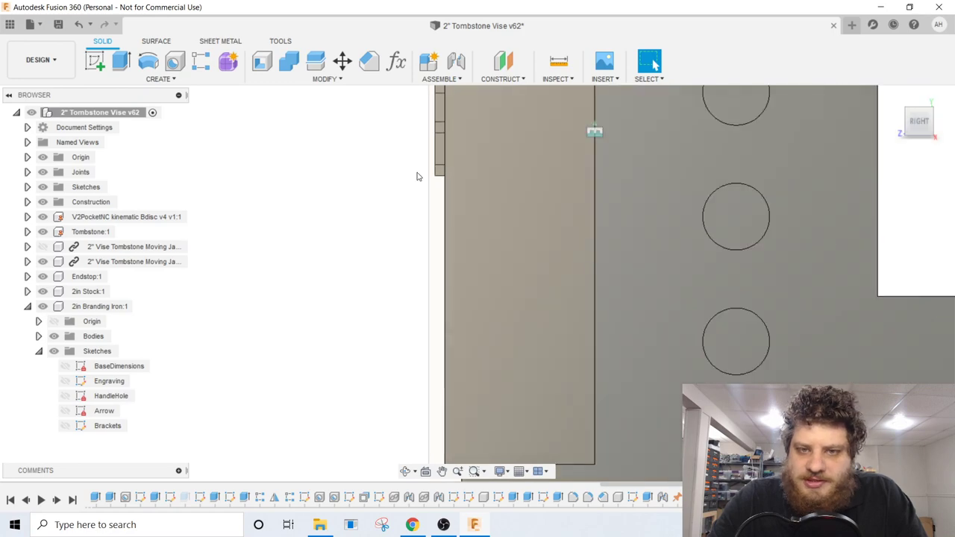
{"action": "middle_click_drag", "start_coordinate": [399, 198], "coordinate": [495, 214], "text": "shift"}
- Inspect the branding iron's position against the tombstone, end stop and stock from the front and at an angle
{"action": "middle_click_drag", "start_coordinate": [403, 246], "coordinate": [725, 268]}
{"action": "left_click", "coordinate": [919, 123]}
{"action": "scroll", "coordinate": [745, 323], "scroll_direction": "up", "scroll_amount": 5}
{"action": "scroll", "coordinate": [759, 346], "scroll_direction": "up", "scroll_amount": 2}
{"action": "scroll", "coordinate": [528, 289], "scroll_direction": "down", "scroll_amount": 8}
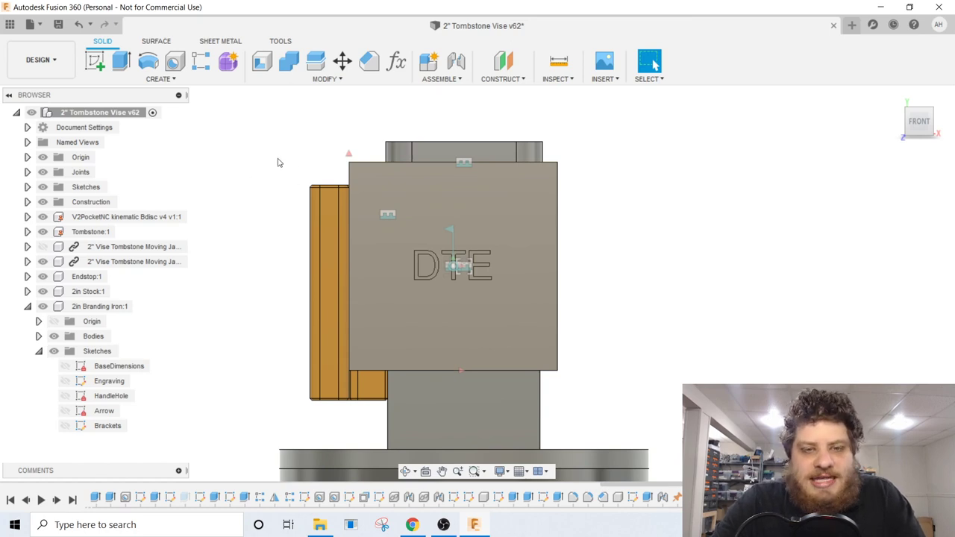
{"action": "middle_click_drag", "start_coordinate": [348, 178], "coordinate": [370, 218], "text": "shift"}
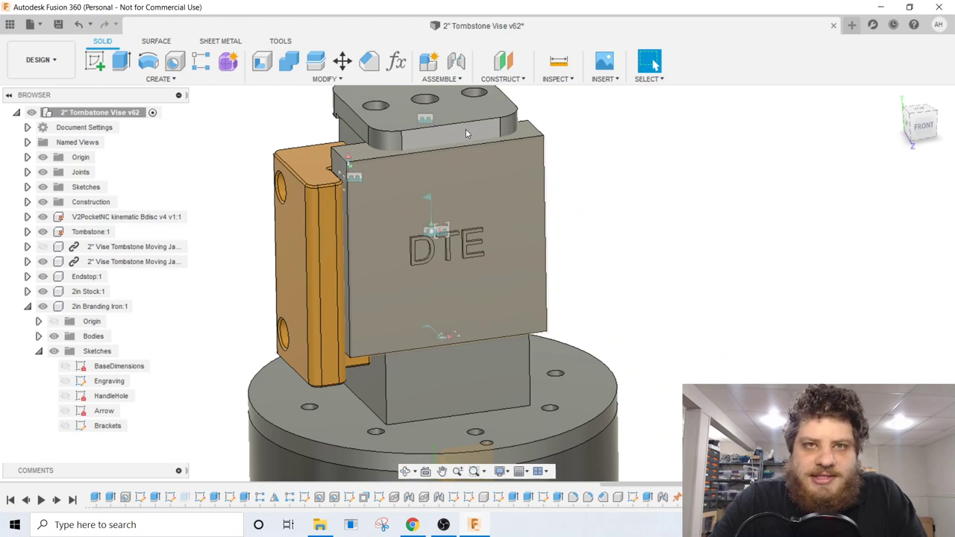
{"action": "middle_click_drag", "start_coordinate": [389, 164], "coordinate": [324, 155], "text": "shift"}
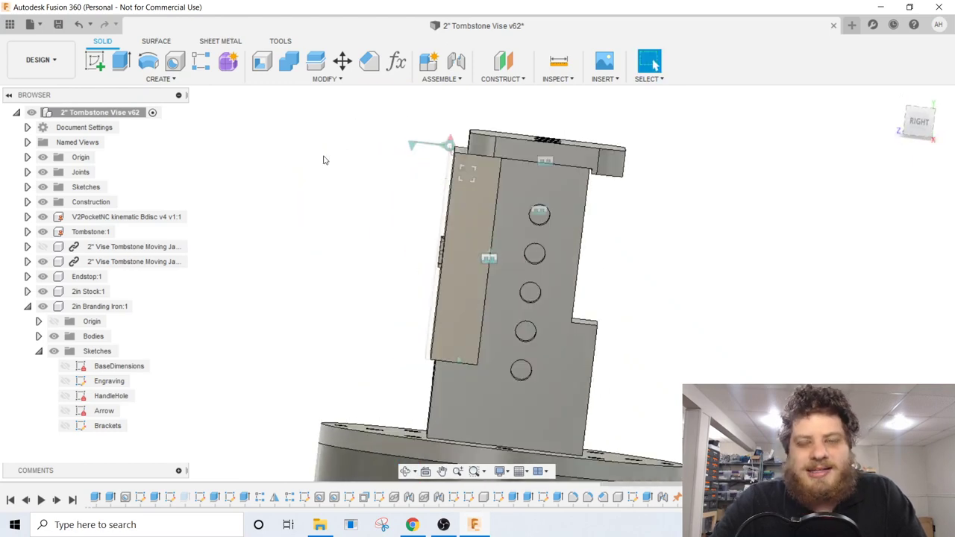